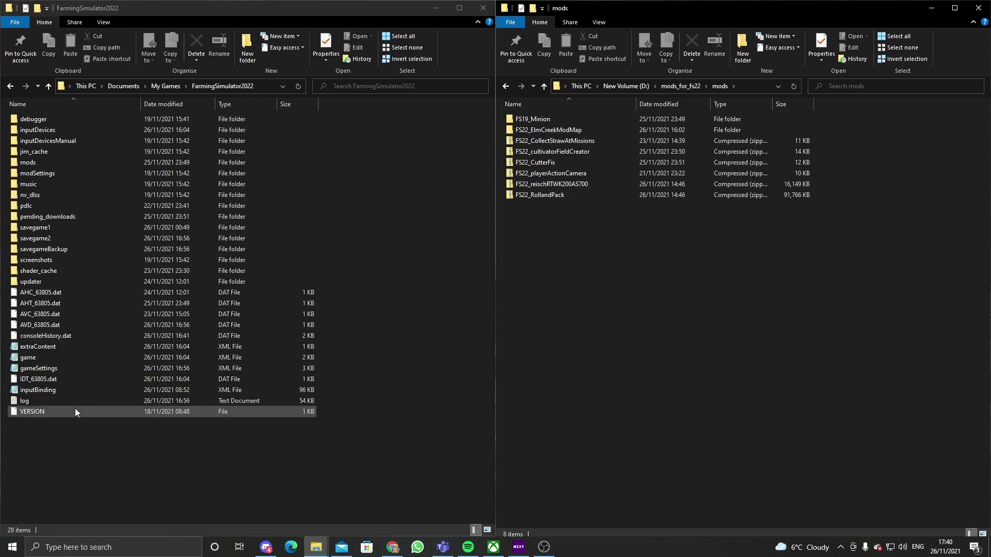
Open game.xml in Notepad++ with the Edit with Notepad++ command
{"action": "right_click", "coordinate": [23, 367]}
{"action": "left_click", "coordinate": [33, 358]}
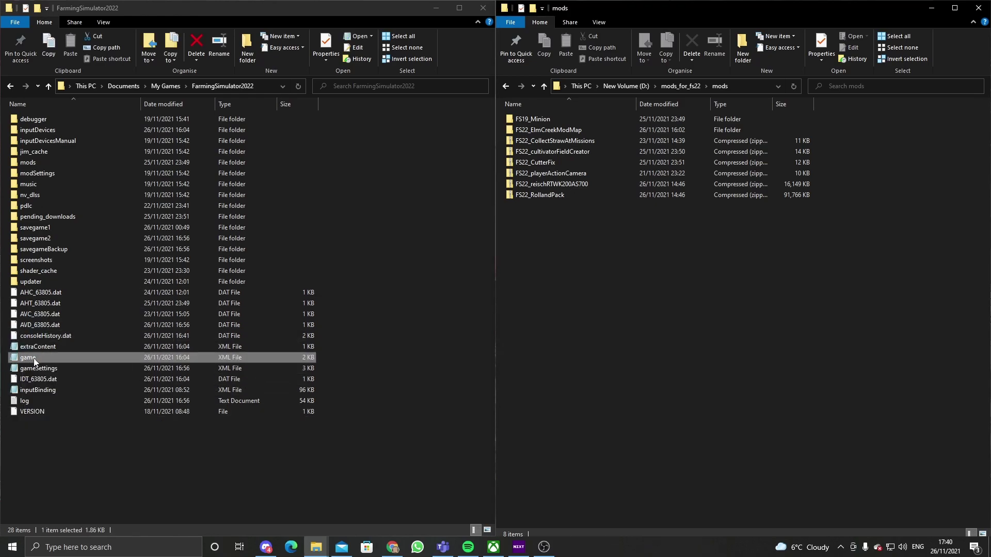
{"action": "right_click", "coordinate": [33, 358]}
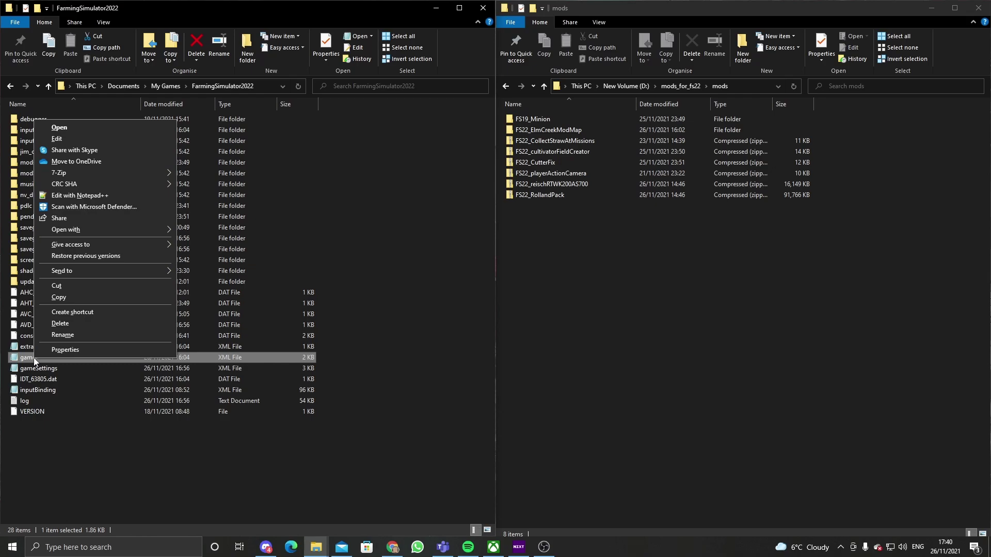
{"action": "left_click", "coordinate": [108, 195]}
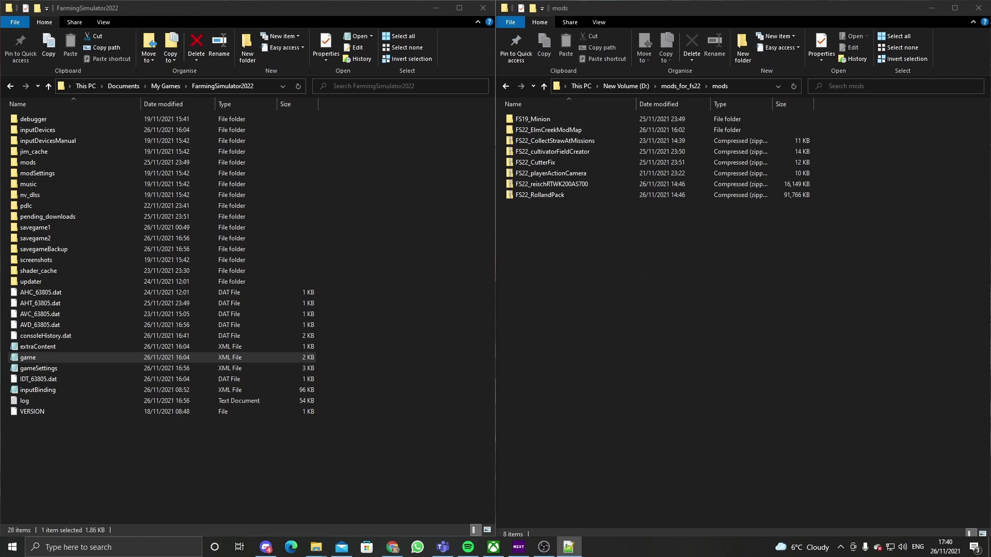
Find the <development> block and highlight the 'true' value of controls
{"action": "scroll", "coordinate": [407, 308], "scroll_direction": "down", "scroll_amount": 7}
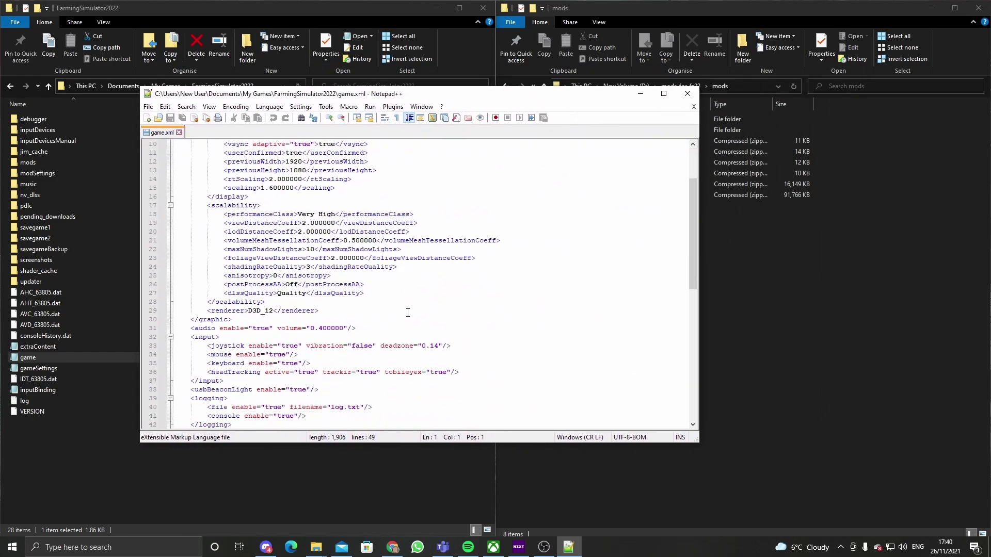
{"action": "scroll", "coordinate": [408, 307], "scroll_direction": "down", "scroll_amount": 5}
{"action": "scroll", "coordinate": [395, 304], "scroll_direction": "up", "scroll_amount": 3}
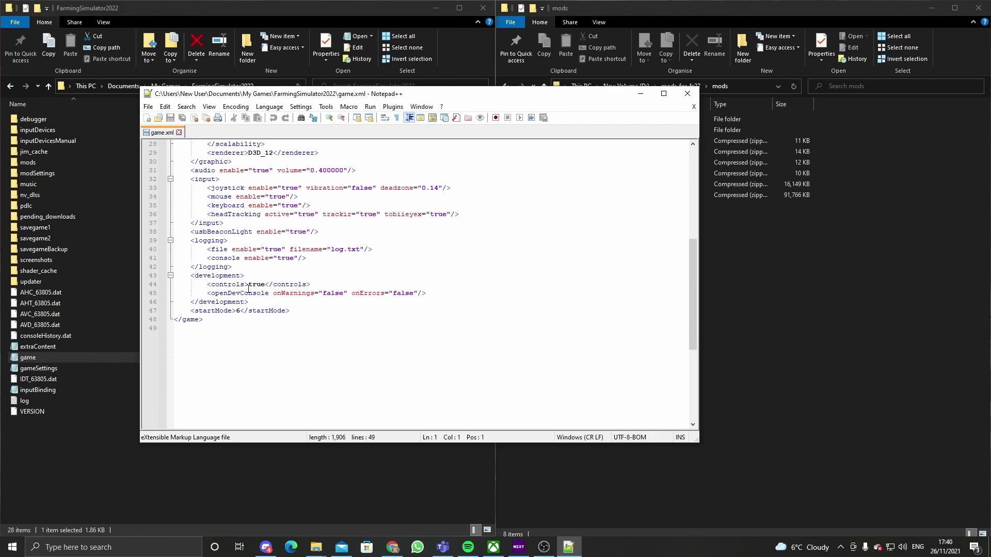
{"action": "left_click_drag", "start_coordinate": [249, 285], "coordinate": [268, 285]}
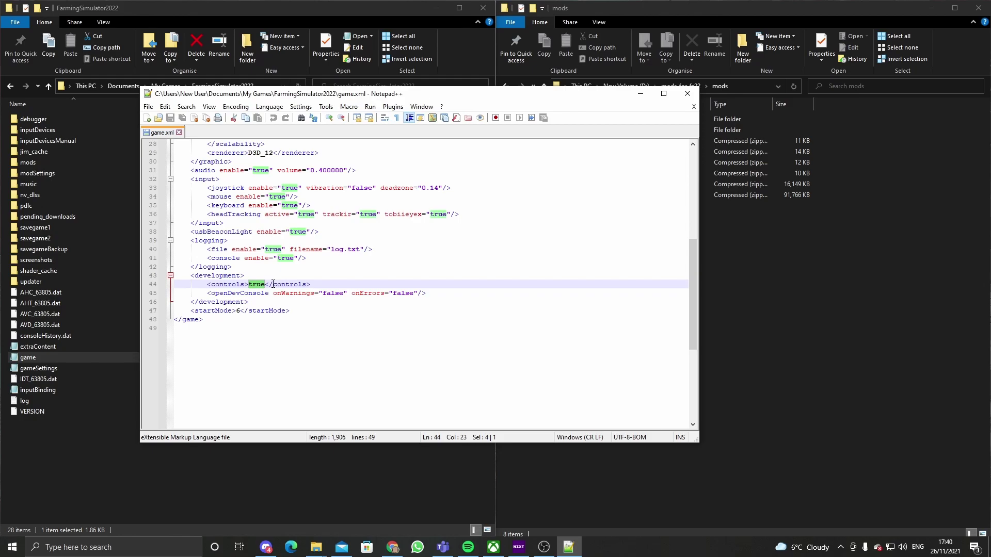
{"action": "scroll", "coordinate": [274, 285], "scroll_direction": "up", "scroll_amount": 9}
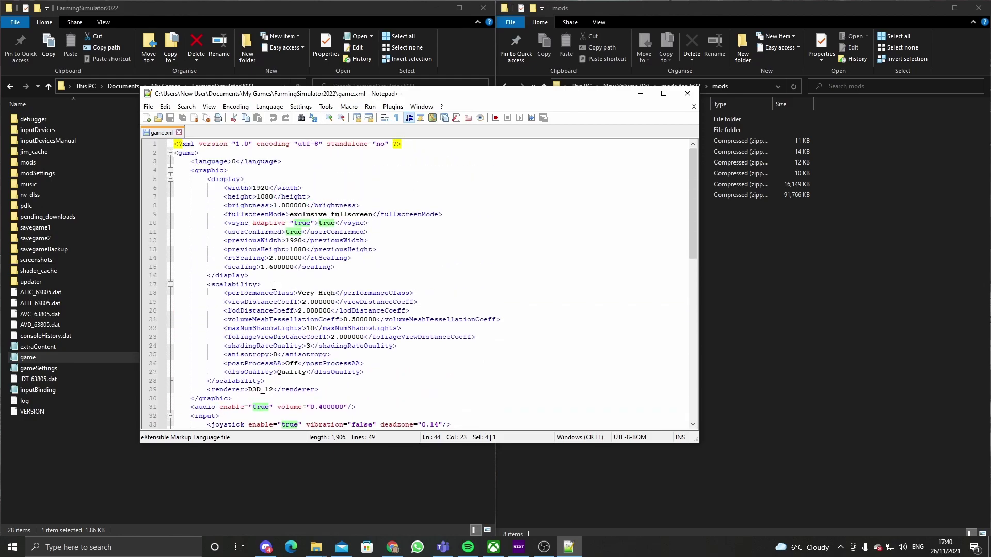
{"action": "scroll", "coordinate": [274, 286], "scroll_direction": "down", "scroll_amount": 14}
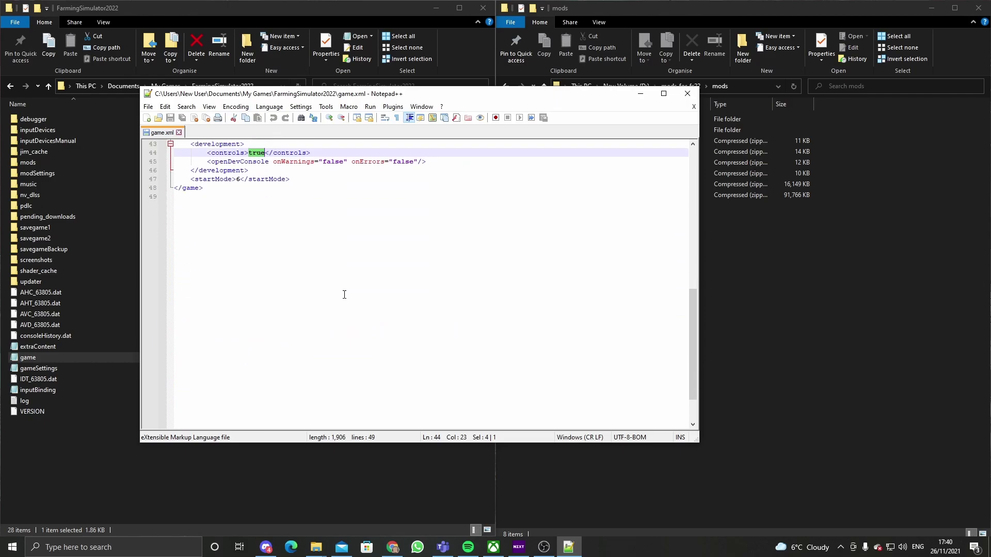
Close game.xml, open gameSettings.xml in Notepad++, and select its modsDirectoryOverride tag on line 3
{"action": "left_click", "coordinate": [687, 93]}
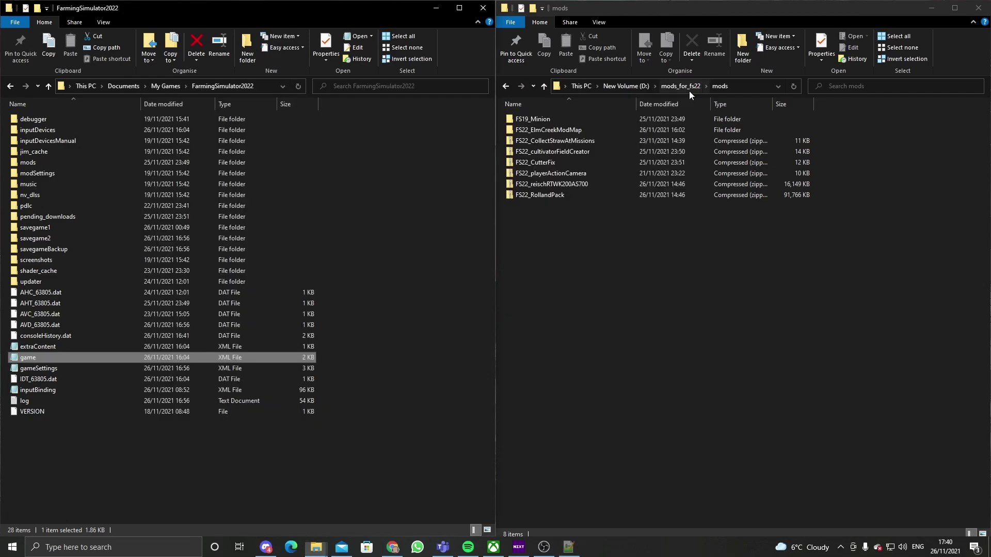
{"action": "left_click", "coordinate": [40, 369]}
{"action": "right_click", "coordinate": [40, 369]}
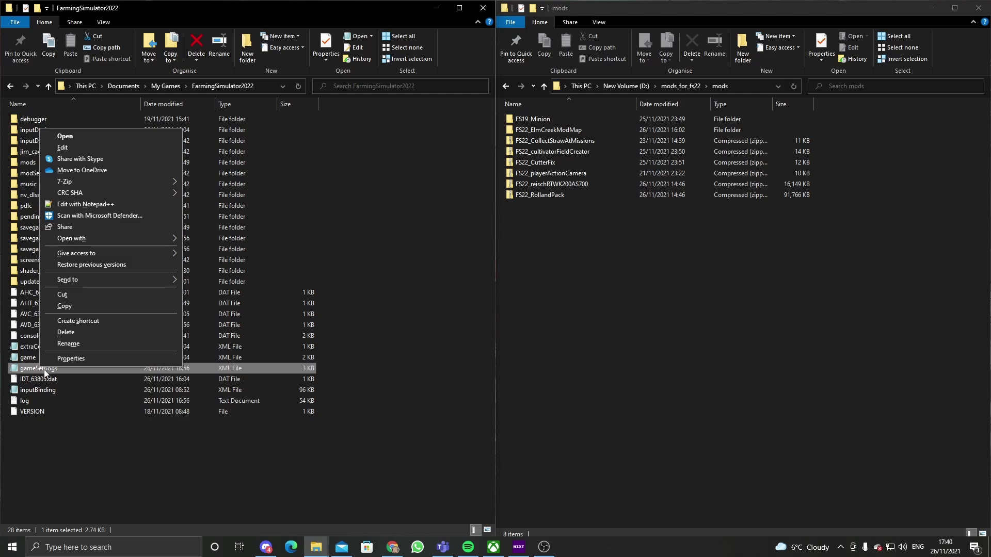
{"action": "left_click", "coordinate": [110, 204]}
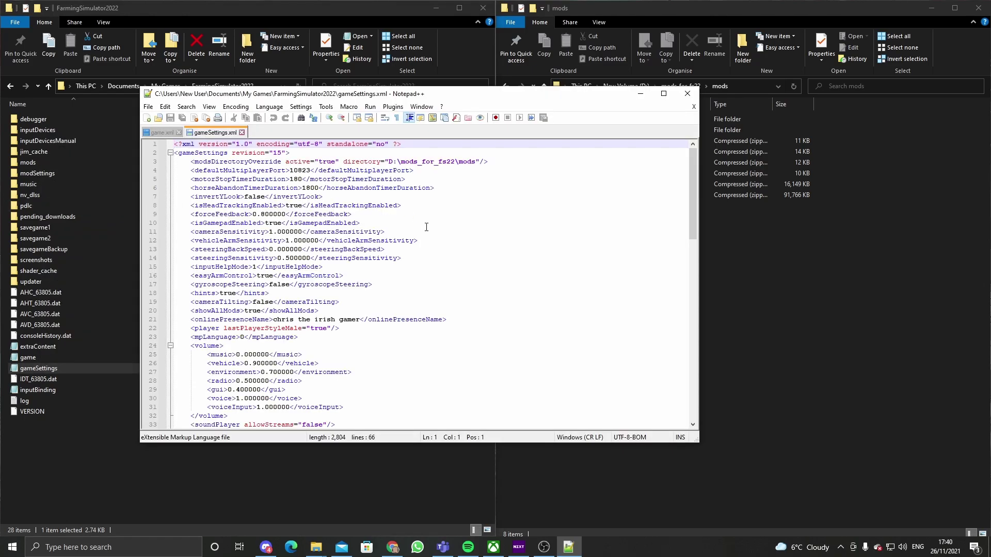
{"action": "left_click_drag", "start_coordinate": [191, 161], "coordinate": [518, 159]}
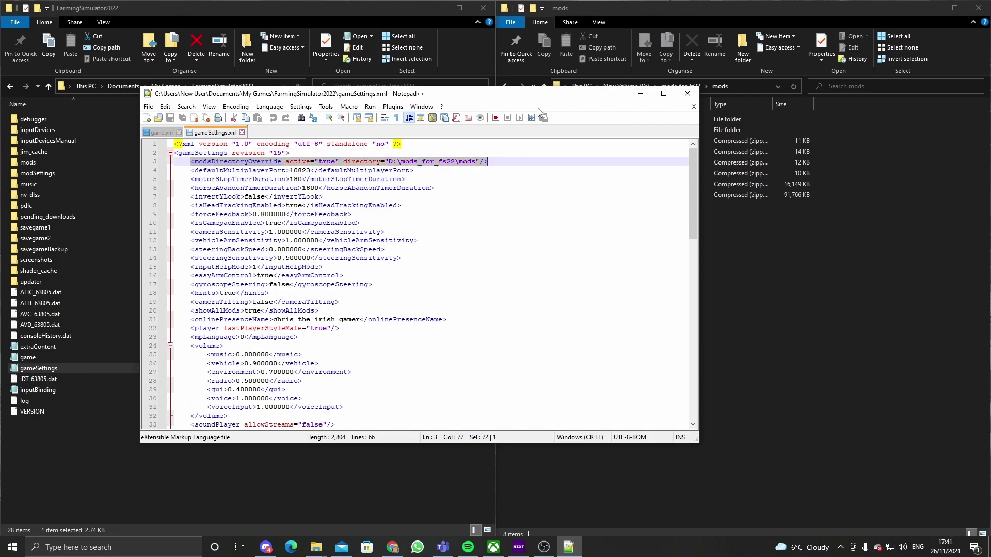
{"action": "left_click_drag", "start_coordinate": [542, 98], "coordinate": [337, 76]}
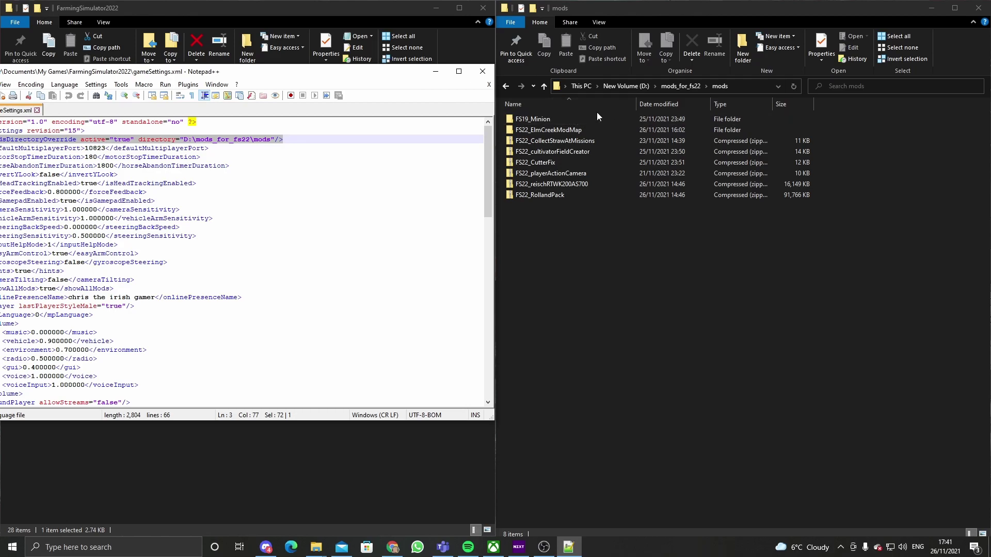
Navigate to This PC > New Volume (D:) > mods_for_fs22 > mods
{"action": "left_click", "coordinate": [623, 85]}
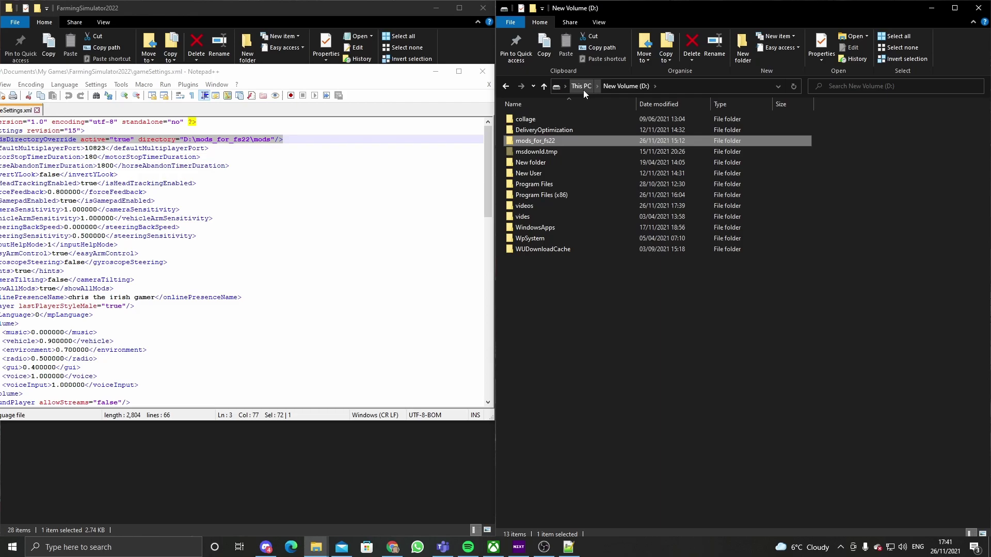
{"action": "left_click", "coordinate": [581, 86]}
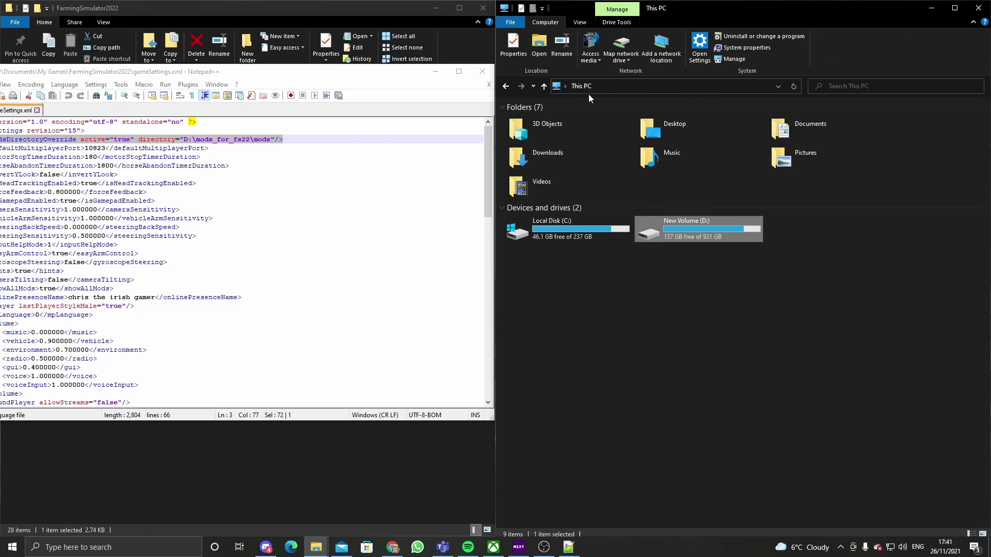
{"action": "double_click", "coordinate": [702, 219]}
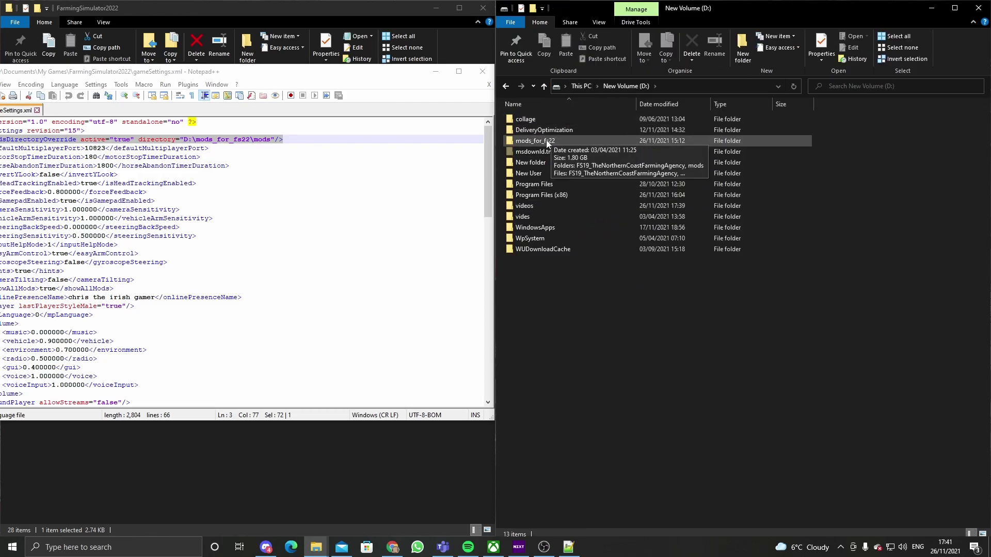
{"action": "double_click", "coordinate": [551, 144]}
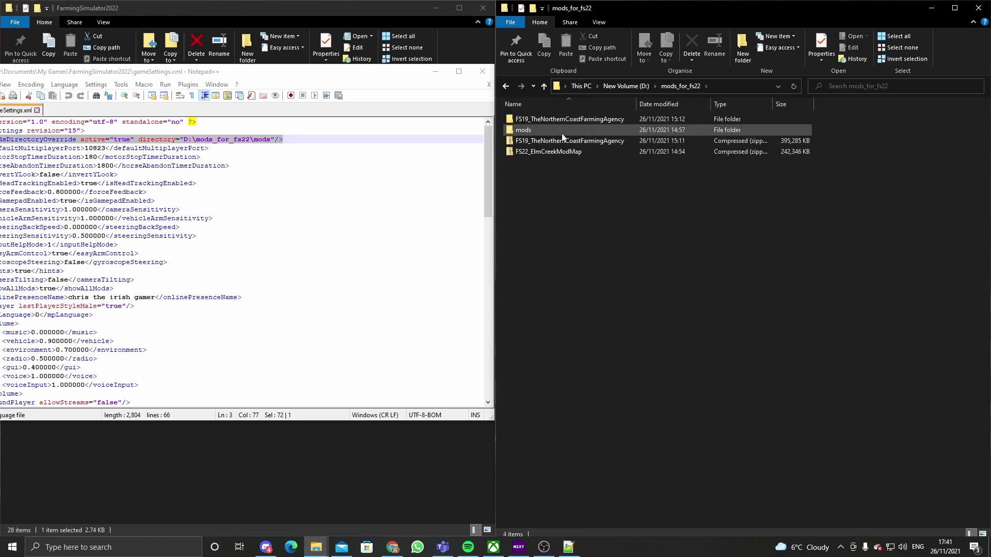
{"action": "double_click", "coordinate": [561, 133]}
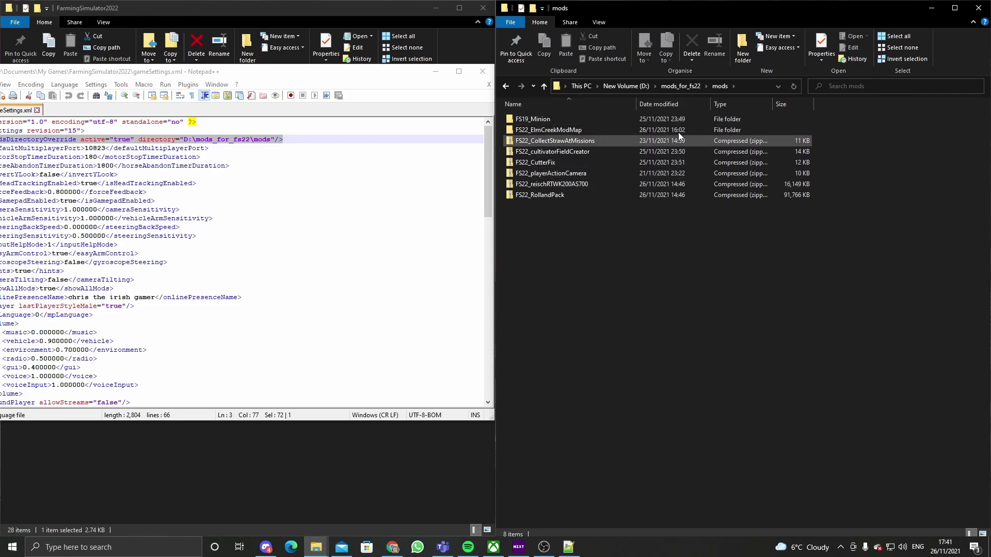
Copy the D:\mods_for_fs22\mods folder path from the address bar
{"action": "left_click", "coordinate": [749, 88]}
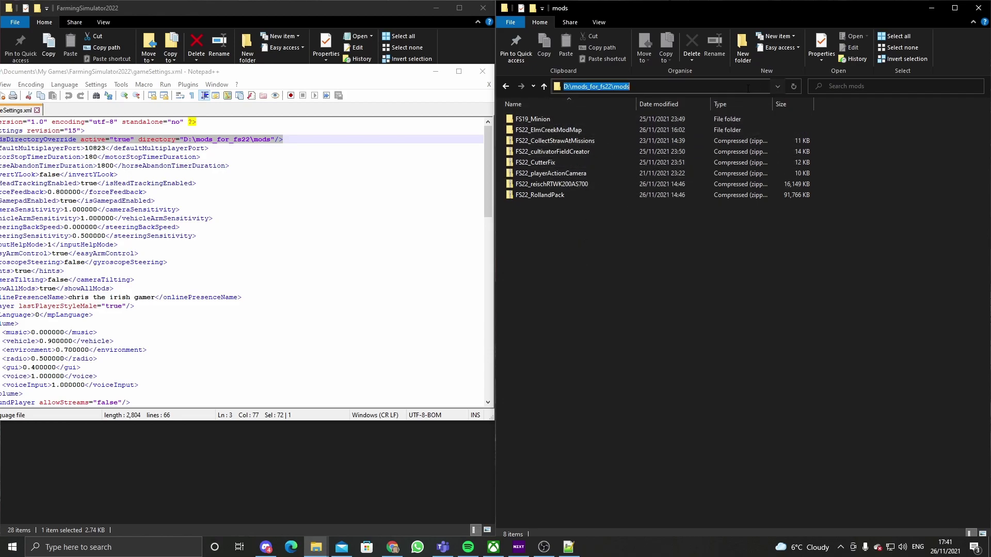
{"action": "right_click", "coordinate": [656, 86]}
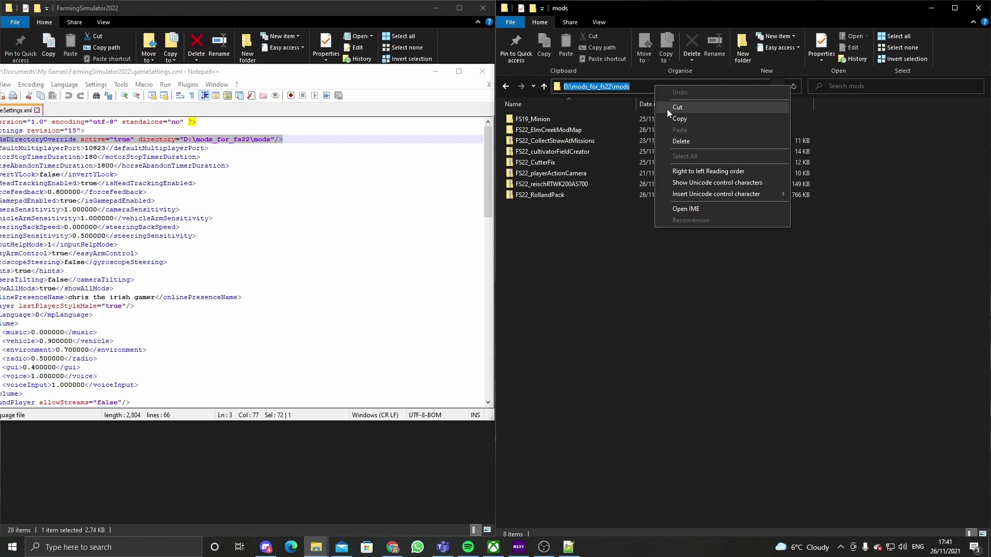
{"action": "left_click", "coordinate": [677, 123]}
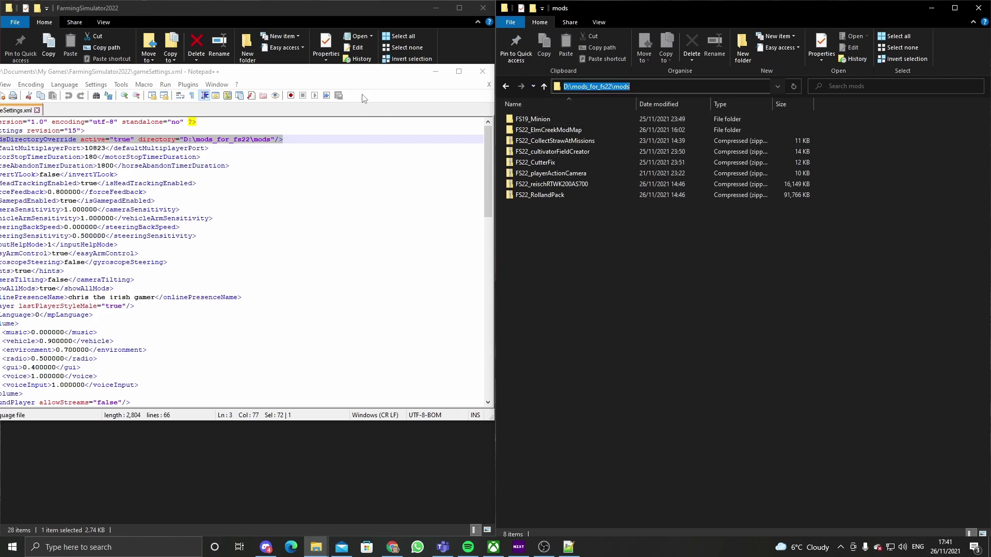
Paste D:\mods_for_fs22\mods as the override directory, save, and append //
{"action": "left_click_drag", "start_coordinate": [367, 79], "coordinate": [584, 76]}
{"action": "left_click", "coordinate": [512, 179]}
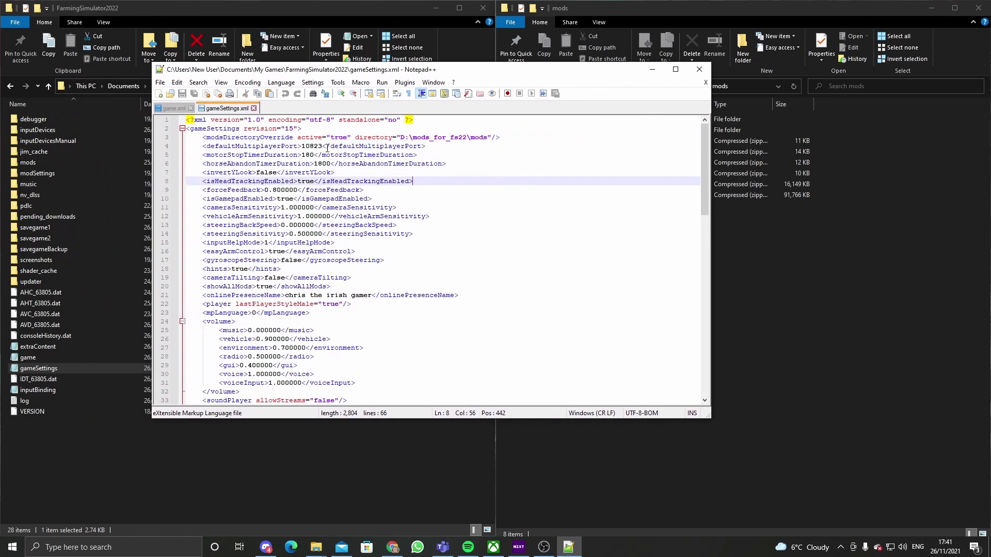
{"action": "left_click_drag", "start_coordinate": [332, 137], "coordinate": [346, 136]}
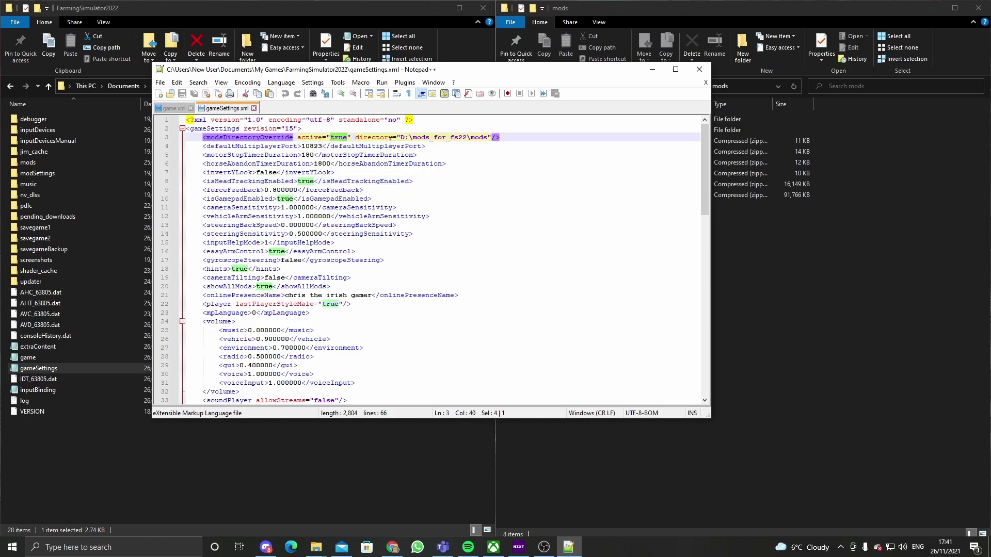
{"action": "left_click_drag", "start_coordinate": [400, 137], "coordinate": [488, 137]}
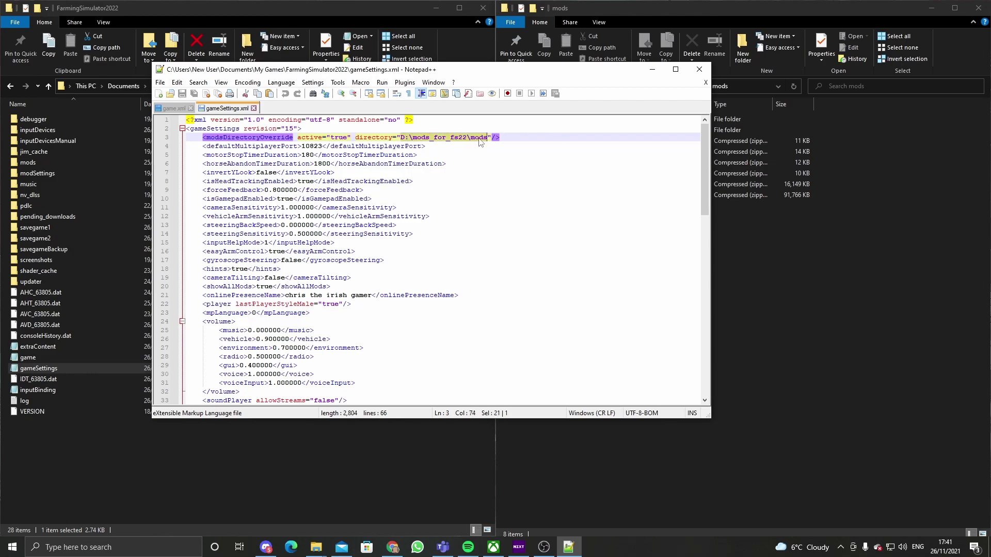
{"action": "key", "text": "ctrl+v"}
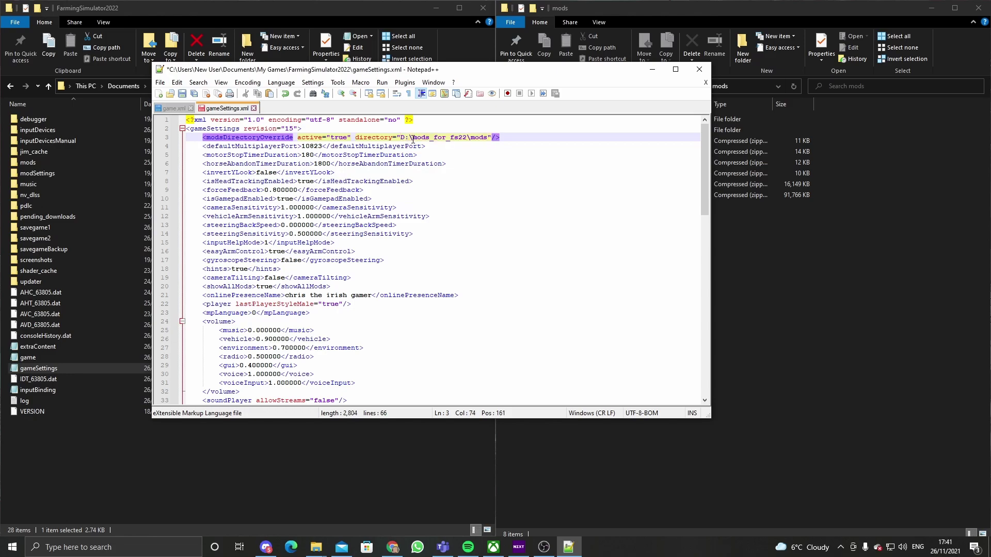
{"action": "left_click", "coordinate": [182, 95]}
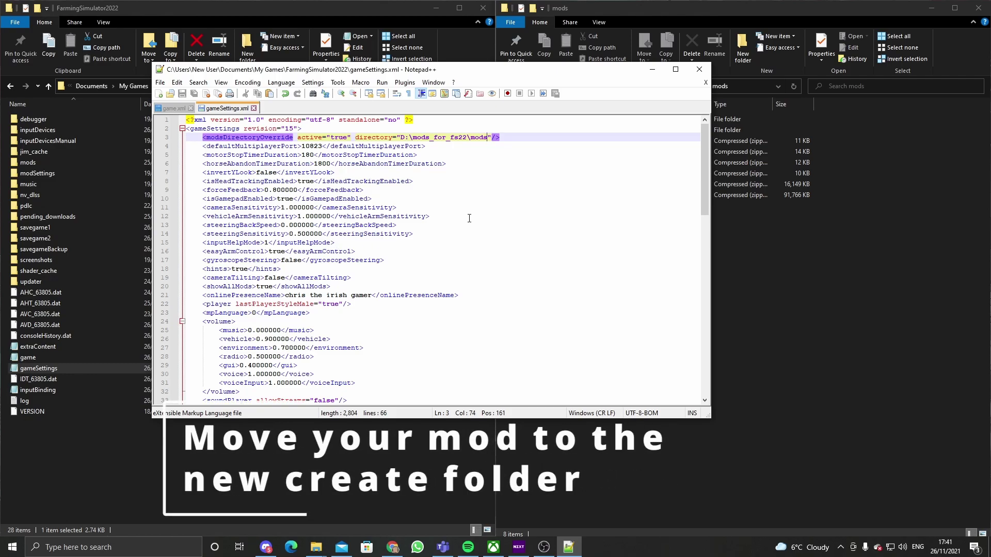
{"action": "type", "text": "//"}
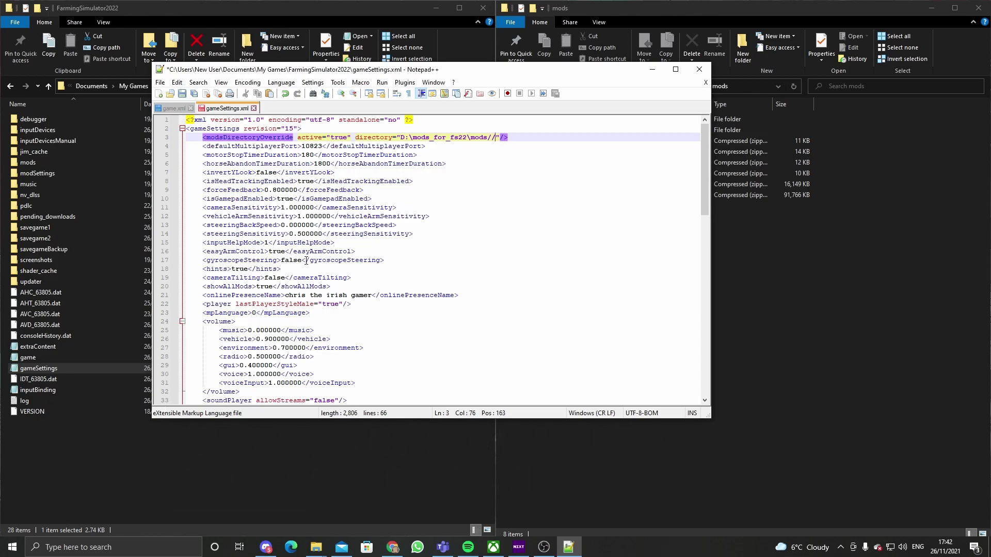
{"action": "left_click_drag", "start_coordinate": [589, 73], "coordinate": [462, 53]}
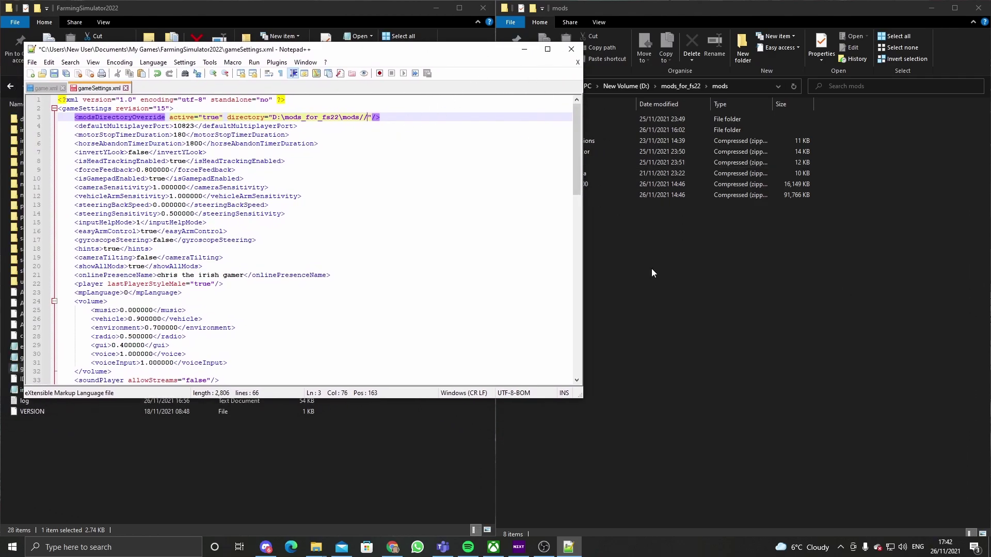
Close Notepad++, read the end of the game log in Notepad, then close it and return to Documents
{"action": "left_click", "coordinate": [571, 49]}
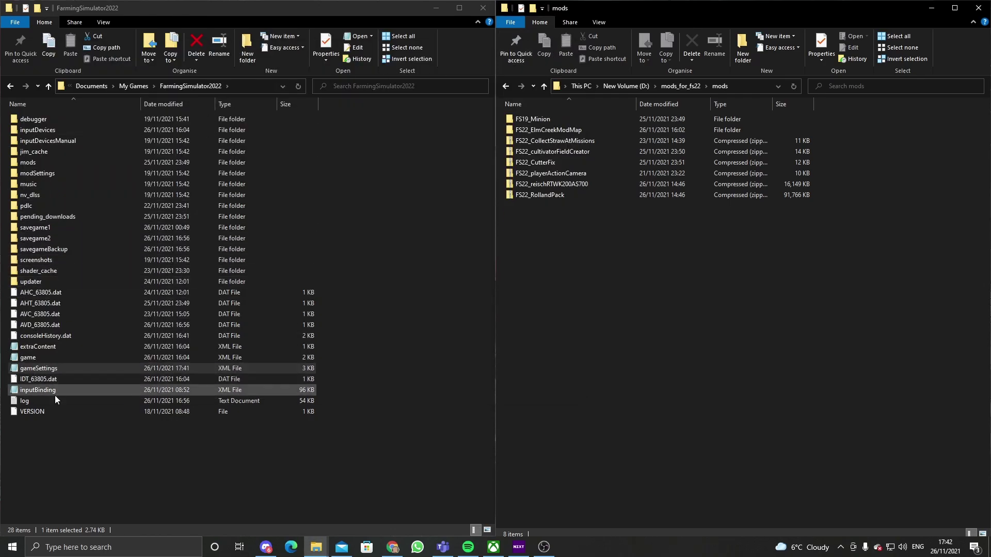
{"action": "double_click", "coordinate": [26, 401]}
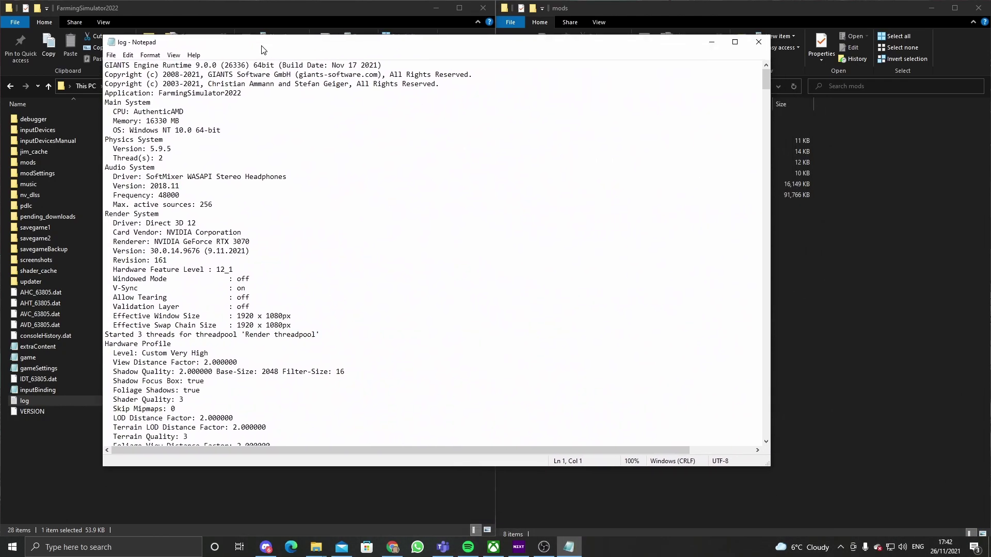
{"action": "scroll", "coordinate": [404, 276], "scroll_direction": "down", "scroll_amount": 1}
{"action": "left_click_drag", "start_coordinate": [762, 82], "coordinate": [746, 110]}
{"action": "left_click", "coordinate": [758, 42]}
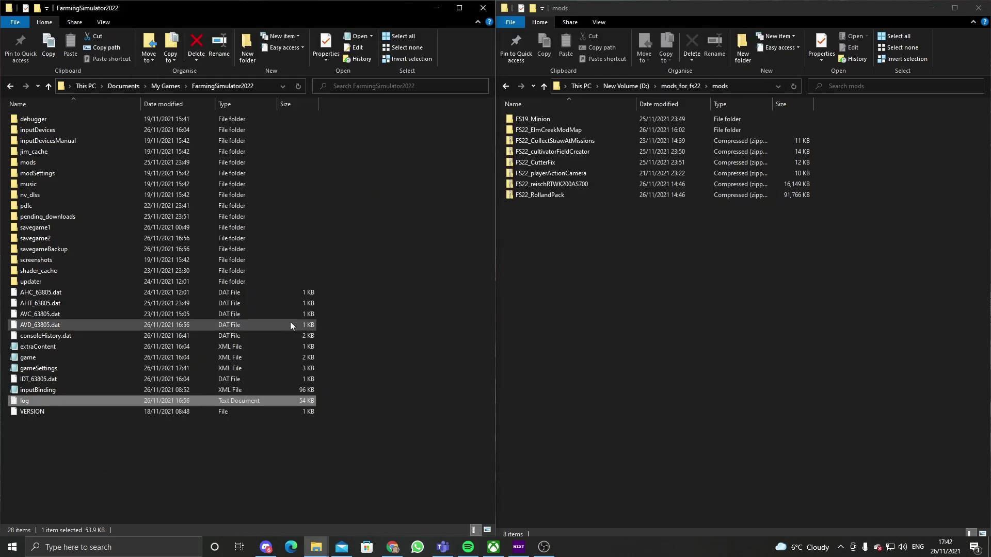
{"action": "left_click", "coordinate": [111, 87]}
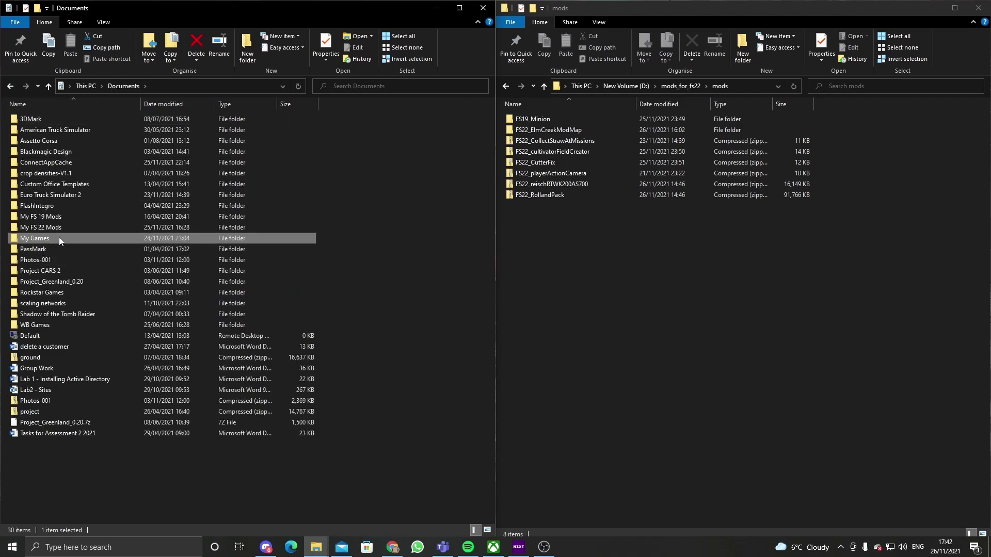
Go to My Games > FarmingSimulator2022 > savegame2 and open careerSavegame in Notepad++
{"action": "double_click", "coordinate": [59, 238]}
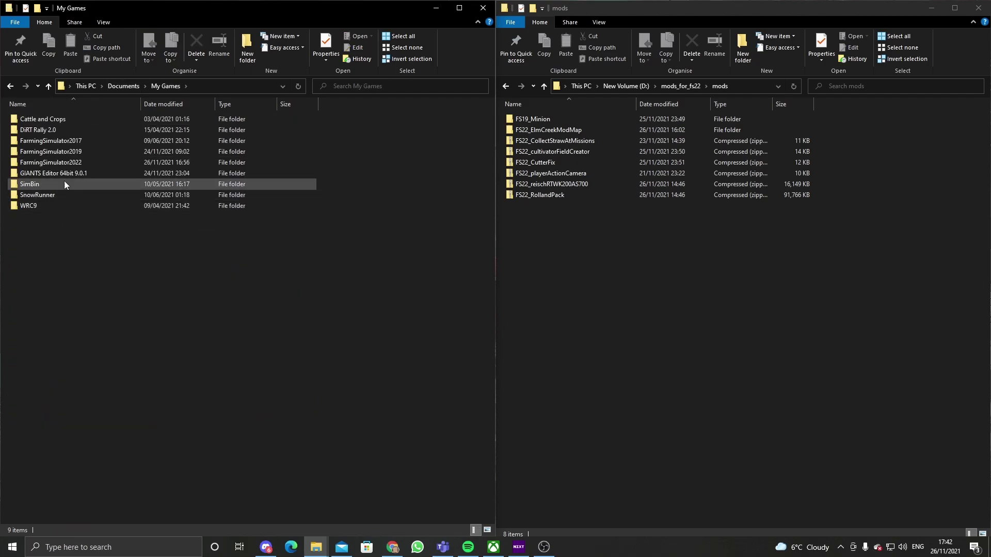
{"action": "double_click", "coordinate": [66, 164]}
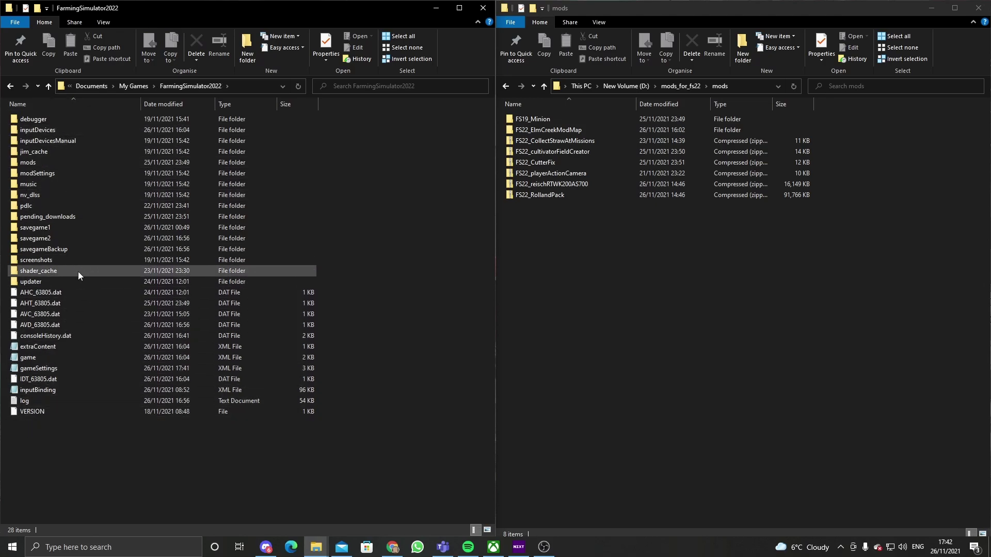
{"action": "double_click", "coordinate": [67, 239]}
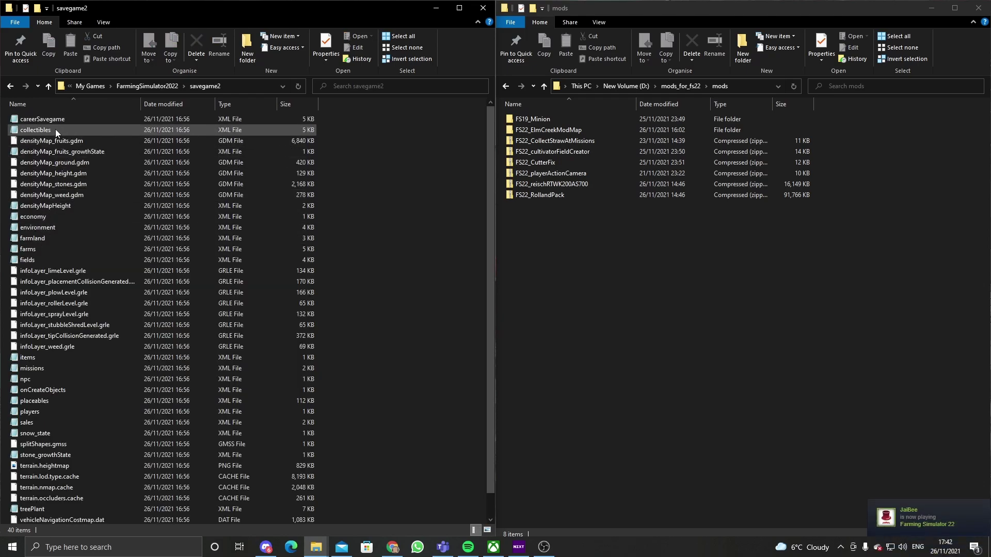
{"action": "right_click", "coordinate": [50, 122]}
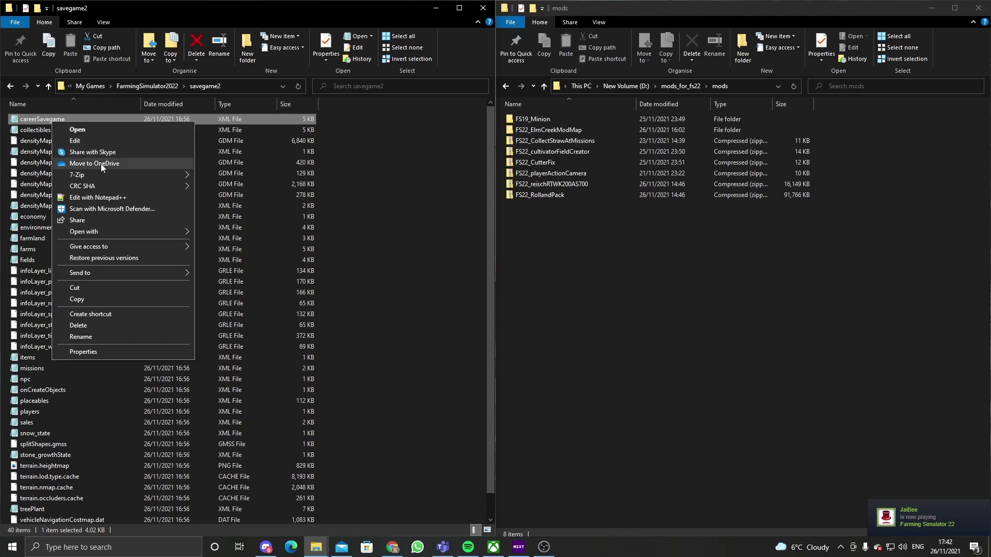
{"action": "left_click", "coordinate": [114, 199]}
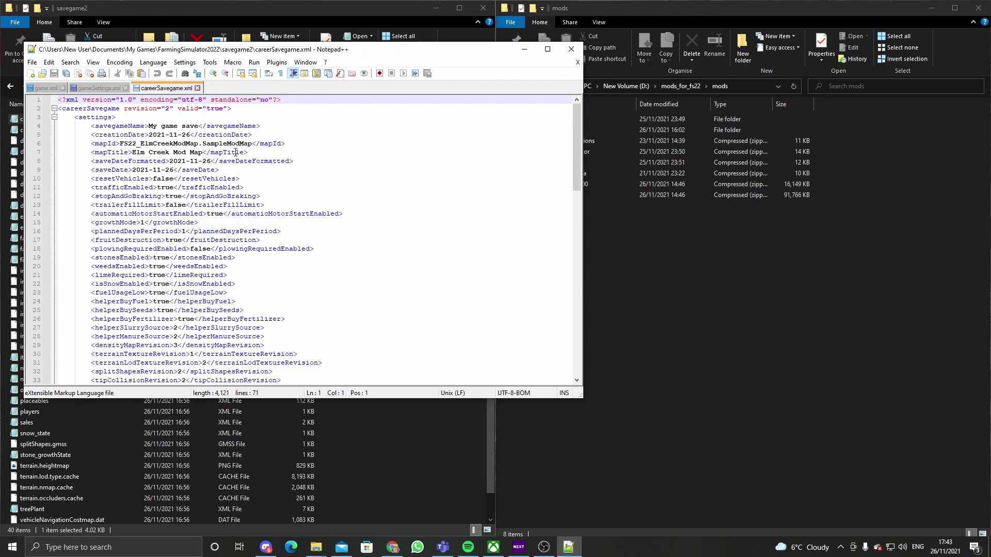
Scroll to line 54 and place the cursor inside the <money>777890</money> value
{"action": "scroll", "coordinate": [227, 164], "scroll_direction": "down", "scroll_amount": 7}
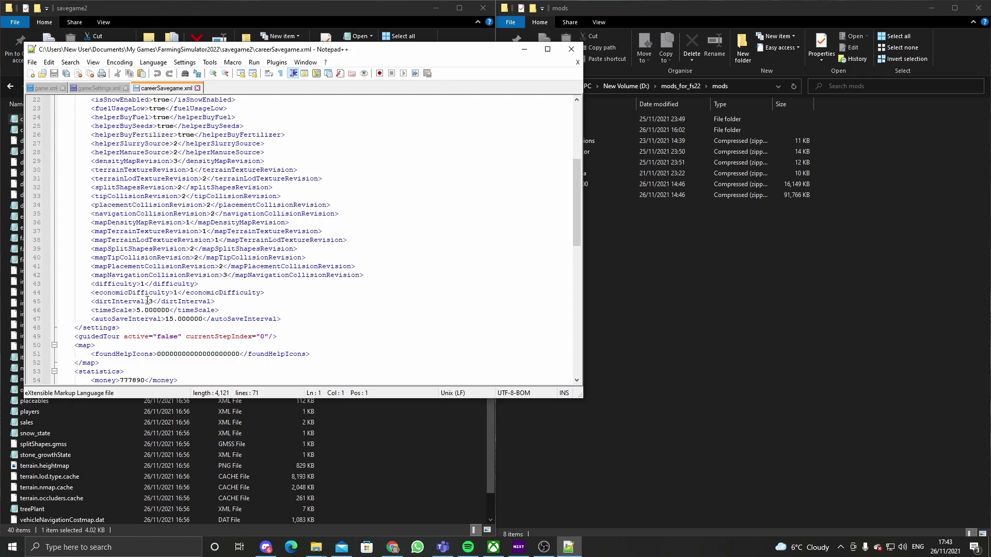
{"action": "scroll", "coordinate": [145, 301], "scroll_direction": "down", "scroll_amount": 2}
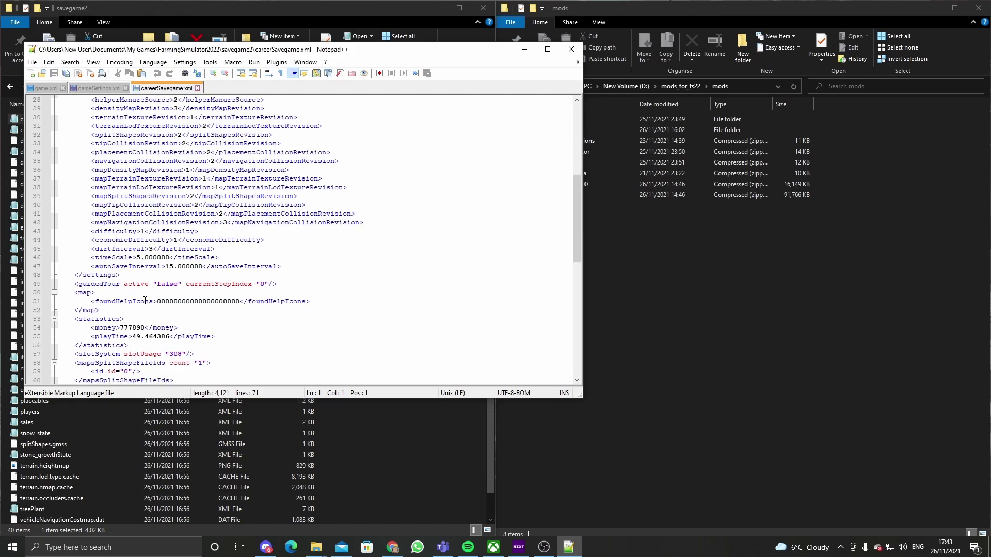
{"action": "left_click", "coordinate": [120, 327]}
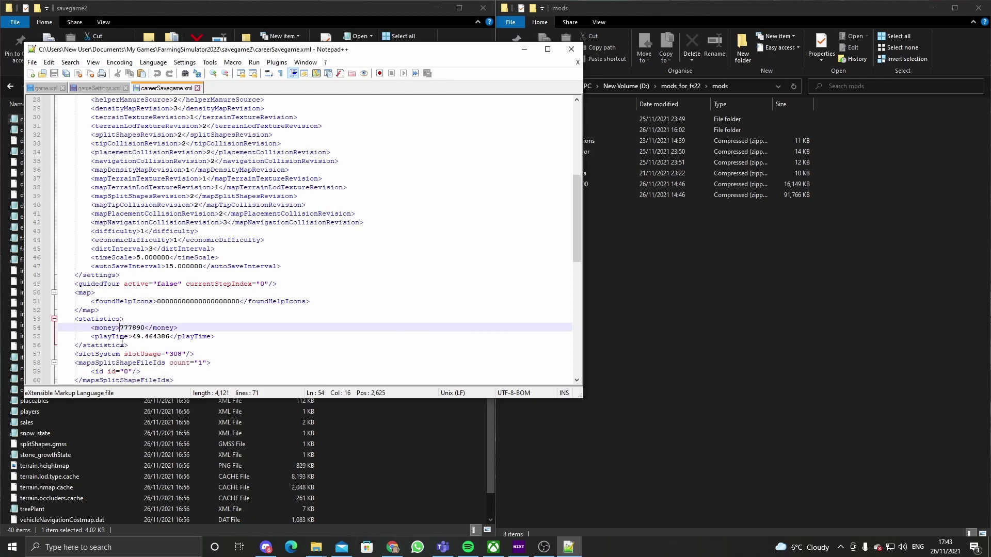
{"action": "key", "text": "End"}
{"action": "left_click", "coordinate": [140, 328]}
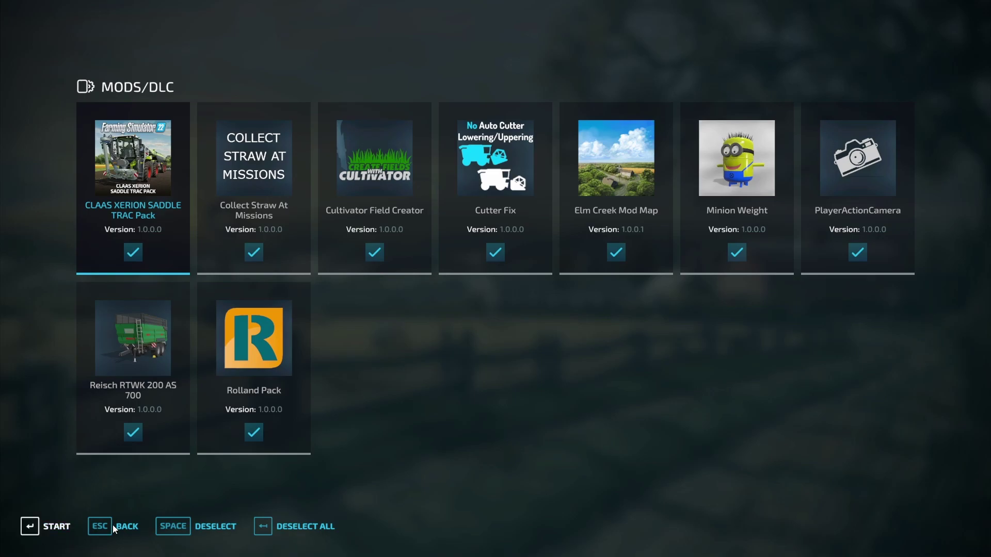
Go back to Game Saves and select Game save 2 on the Elm Creek Mod Map
{"action": "left_click", "coordinate": [30, 527]}
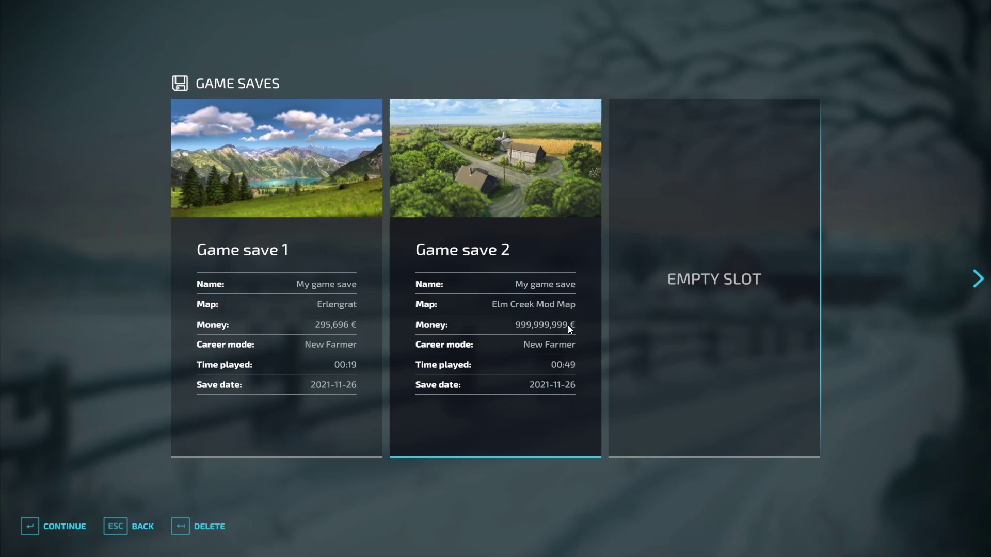
{"action": "left_click", "coordinate": [510, 327]}
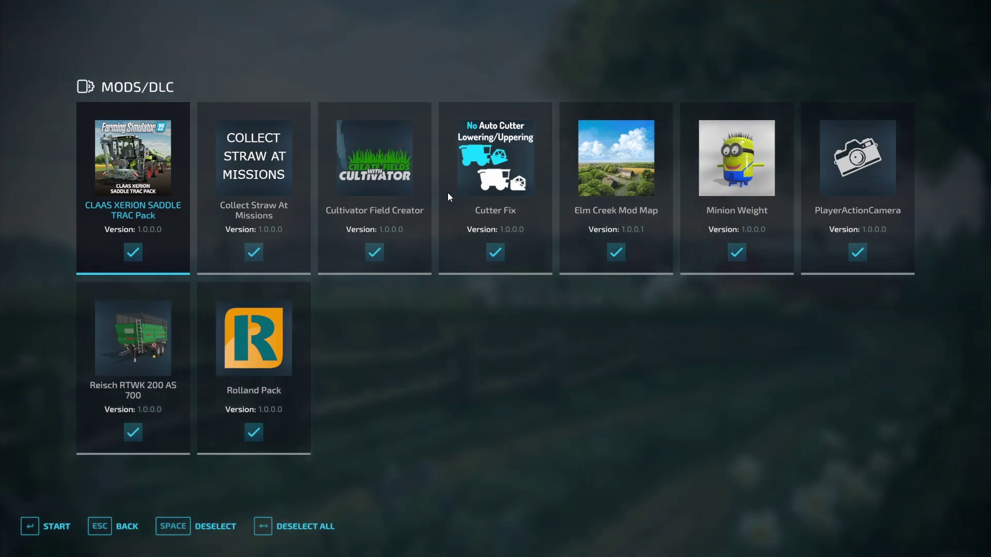
Start the Elm Creek save and run gsHudVisibility in the developer console to hide the HUD
{"action": "left_click", "coordinate": [42, 531]}
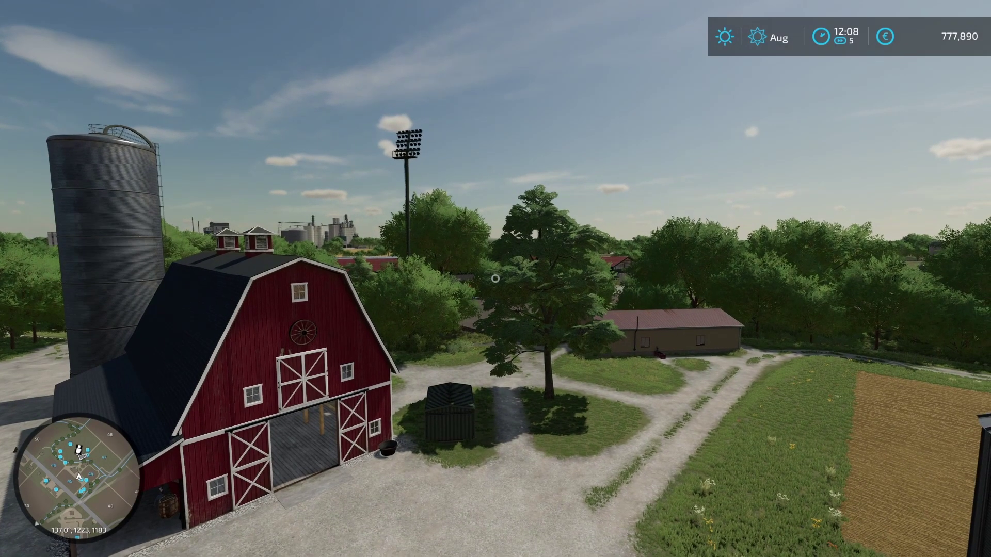
{"action": "left_click_drag", "start_coordinate": [495, 278], "coordinate": [501, 305]}
{"action": "key", "text": "grave"}
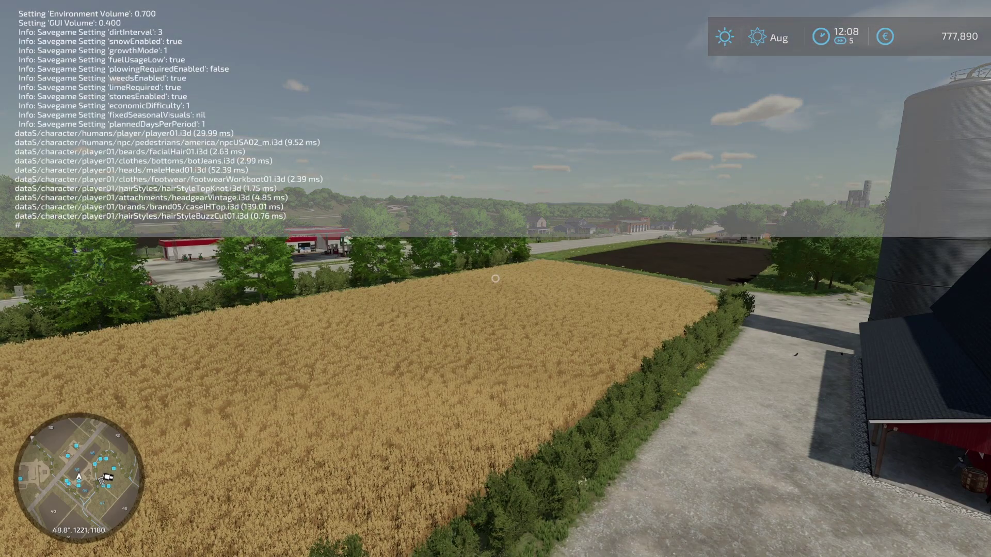
{"action": "key", "text": "Up"}
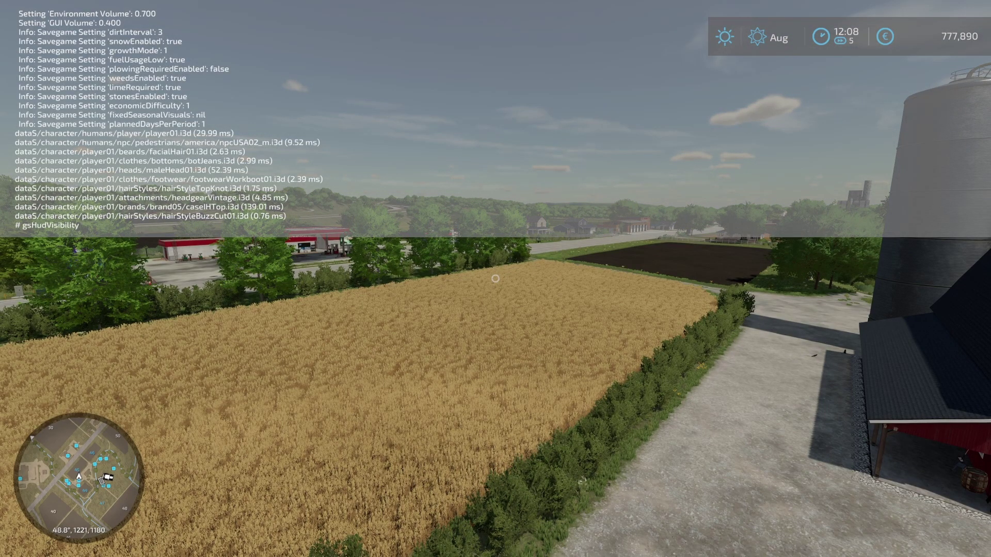
{"action": "left_click_drag", "start_coordinate": [495, 279], "coordinate": [534, 279]}
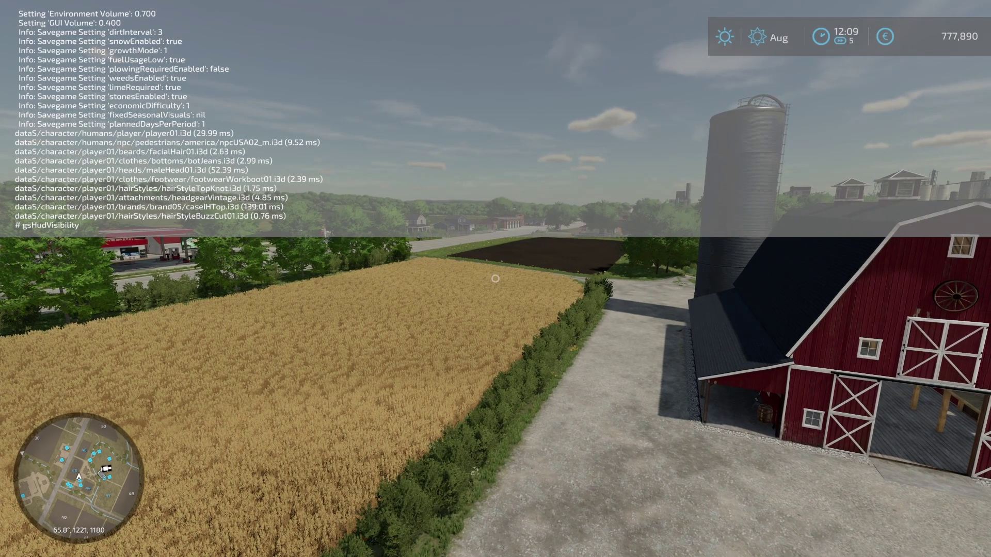
{"action": "key", "text": "Return"}
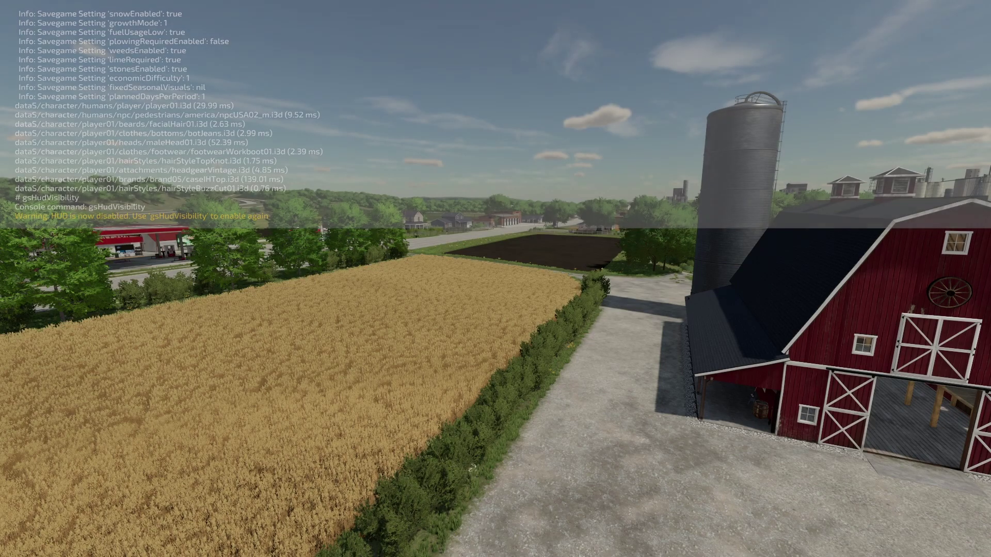
{"action": "key", "text": "grave"}
{"action": "left_click_drag", "start_coordinate": [495, 279], "coordinate": [393, 279]}
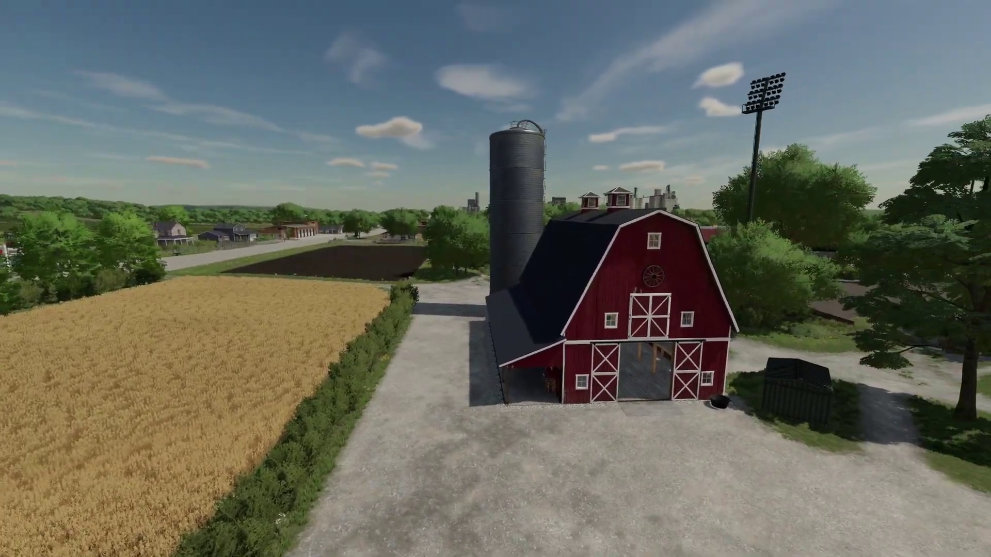
{"action": "mouse_move", "coordinate": [495, 279]}
{"action": "left_mouse_down"}
{"action": "mouse_move", "coordinate": [536, 279]}
{"action": "mouse_move", "coordinate": [514, 279]}
{"action": "left_mouse_up"}
{"action": "key", "text": "grave"}
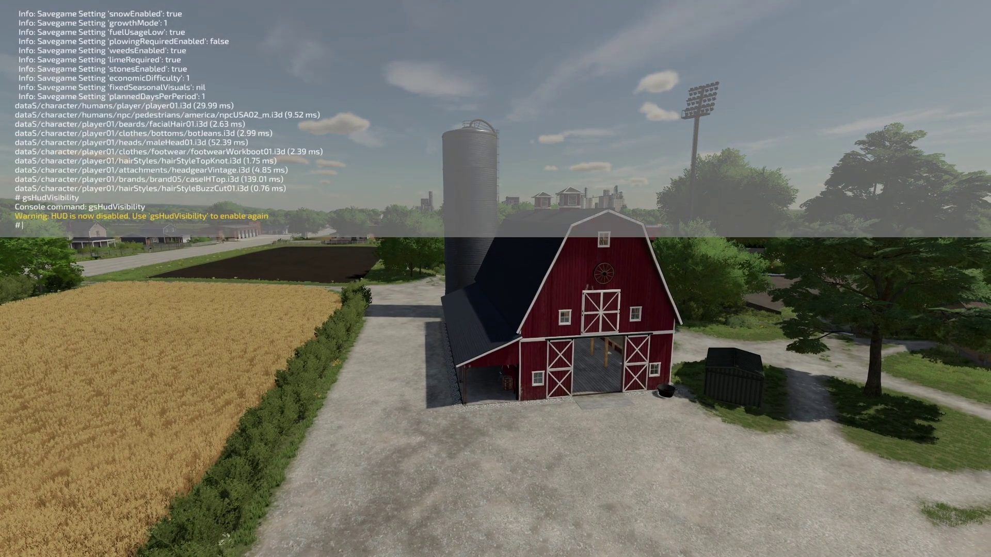
Enter gsPalletAdd in the developer console, then close the console
{"action": "type", "text": "gsp"}
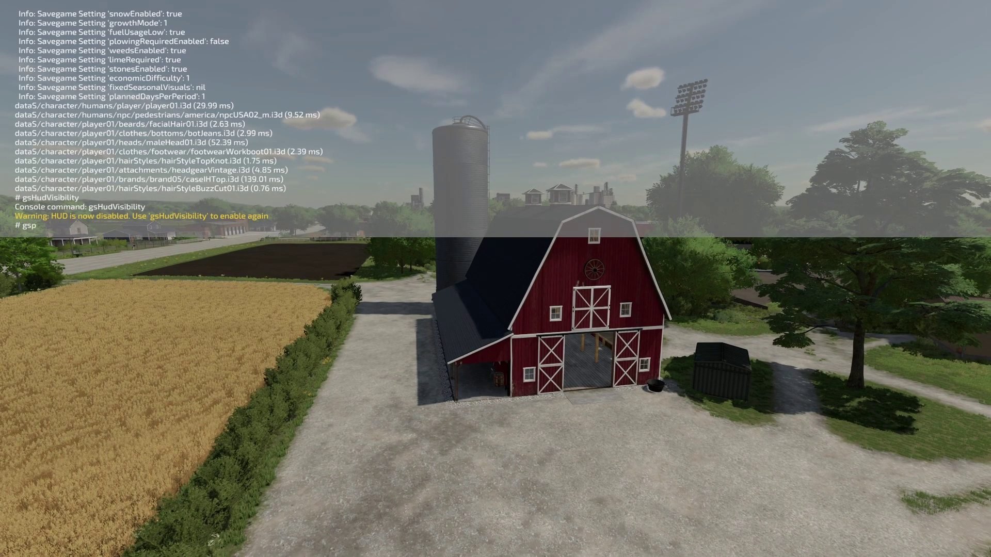
{"action": "key", "text": "BackSpace"}
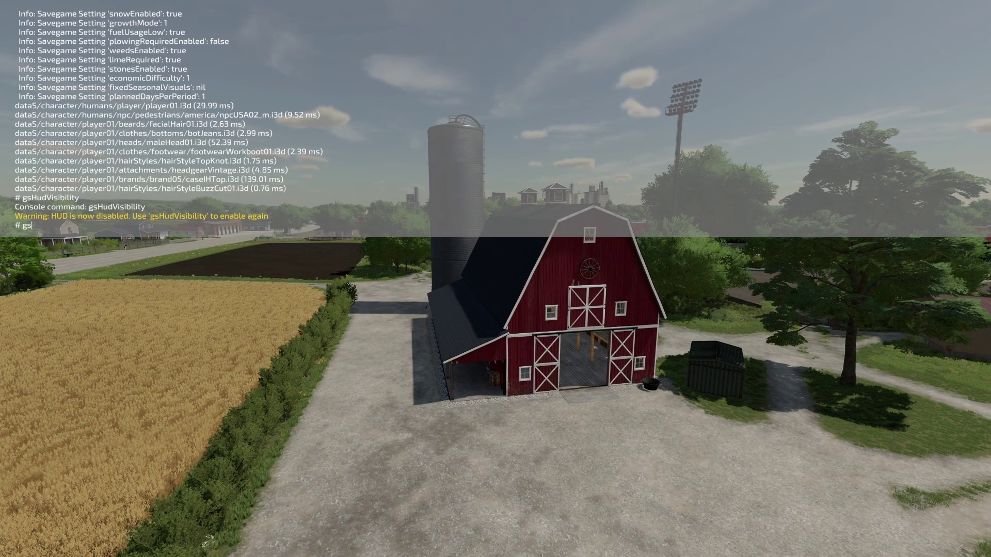
{"action": "type", "text": "PalletAdd"}
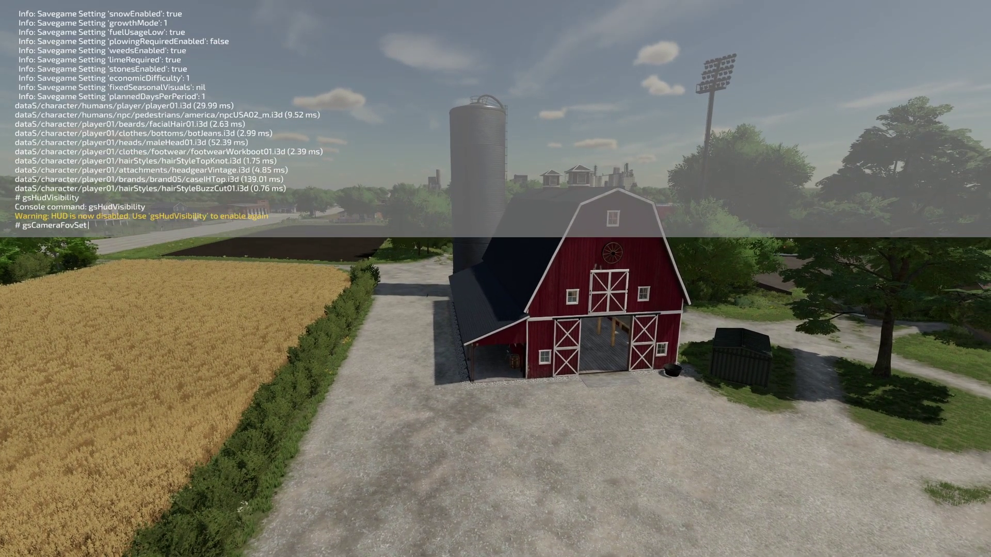
{"action": "key", "text": "grave"}
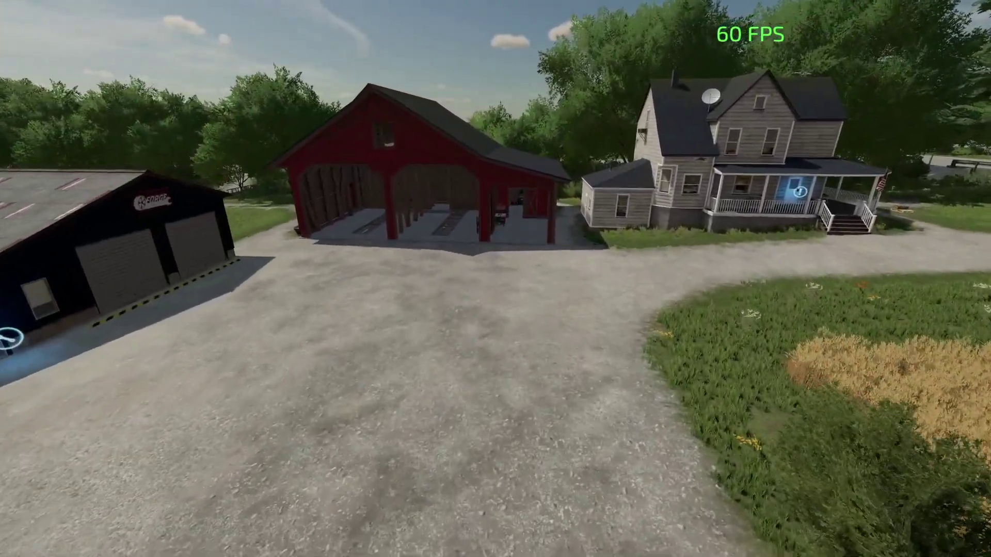
Reopen the developer console and clear the leftover command text
{"action": "key", "text": "grave"}
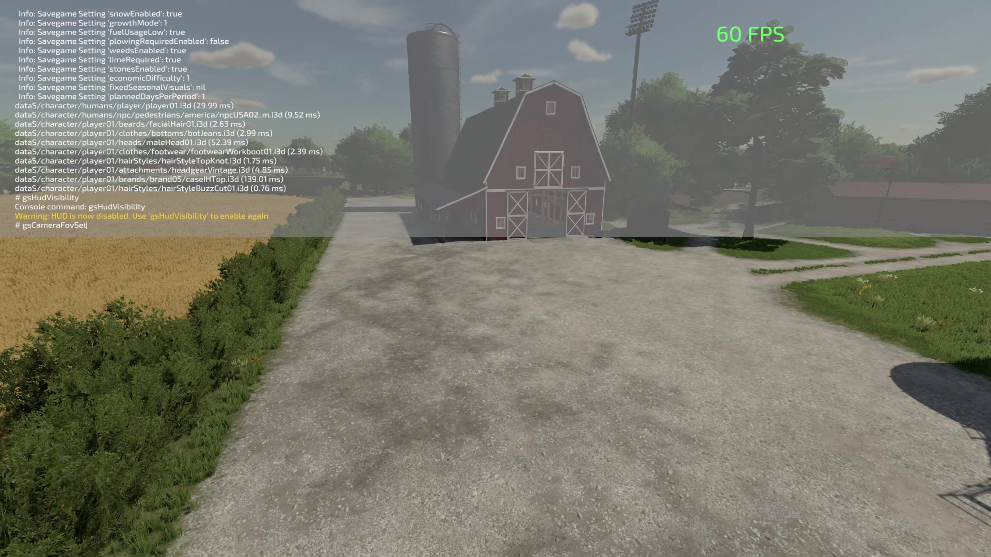
{"action": "key", "text": "BackSpace"}
{"action": "key", "text": "BackSpace"}
{"action": "key", "text": "BackSpace"}
{"action": "key", "text": "BackSpace"}
{"action": "key", "text": "BackSpace"}
{"action": "key", "text": "BackSpace"}
{"action": "key", "text": "BackSpace"}
{"action": "key", "text": "BackSpace"}
{"action": "key", "text": "BackSpace"}
{"action": "key", "text": "BackSpace"}
{"action": "key", "text": "BackSpace"}
{"action": "key", "text": "BackSpace"}
{"action": "key", "text": "BackSpace"}
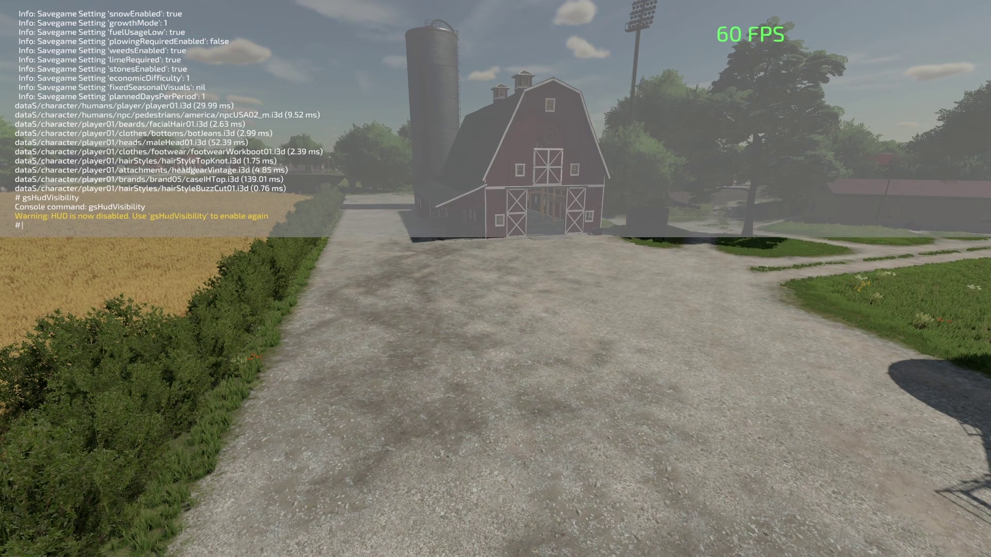
{"action": "type", "text": "g"}
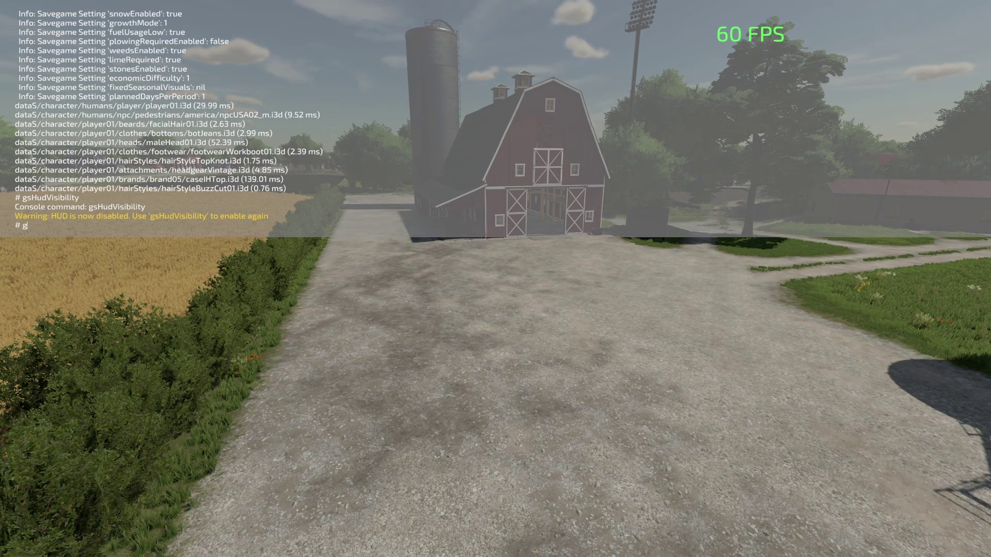
{"action": "key", "text": "BackSpace"}
Recall gsHudVisibility and gsMoneyAdd 1000000 from history, then enter gsFarmlandBuyAll
{"action": "key", "text": "Up"}
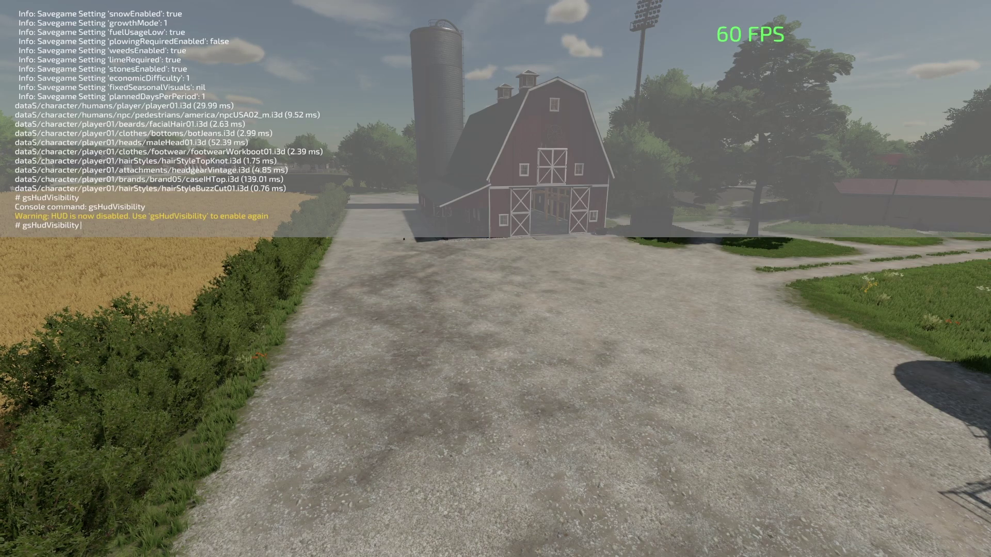
{"action": "key", "text": "Up"}
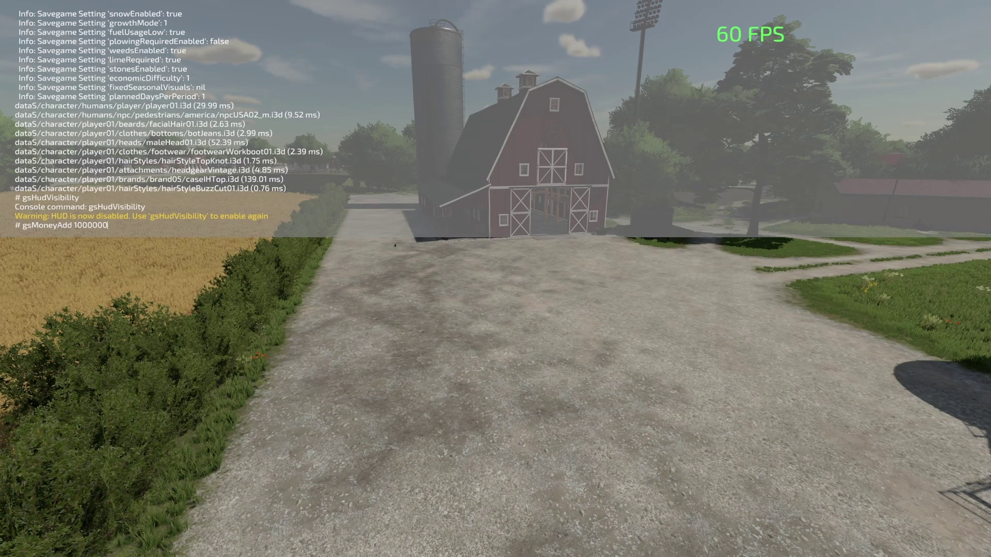
{"action": "type", "text": "gsFarmlandBuyAll"}
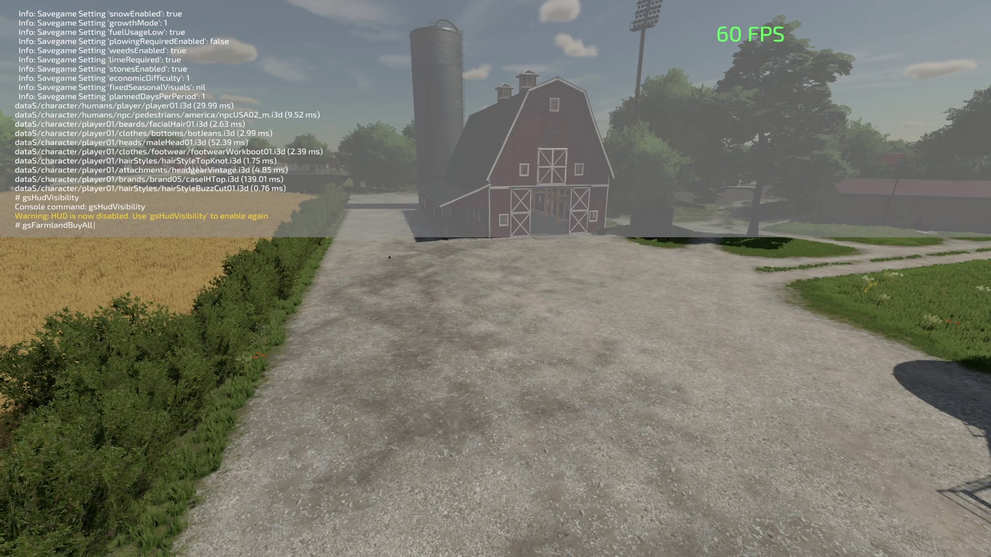
Change the recalled gsCameraFovSet 5 to 8, then browse history and erase most of a recalled command
{"action": "key", "text": "Up"}
{"action": "key", "text": "BackSpace"}
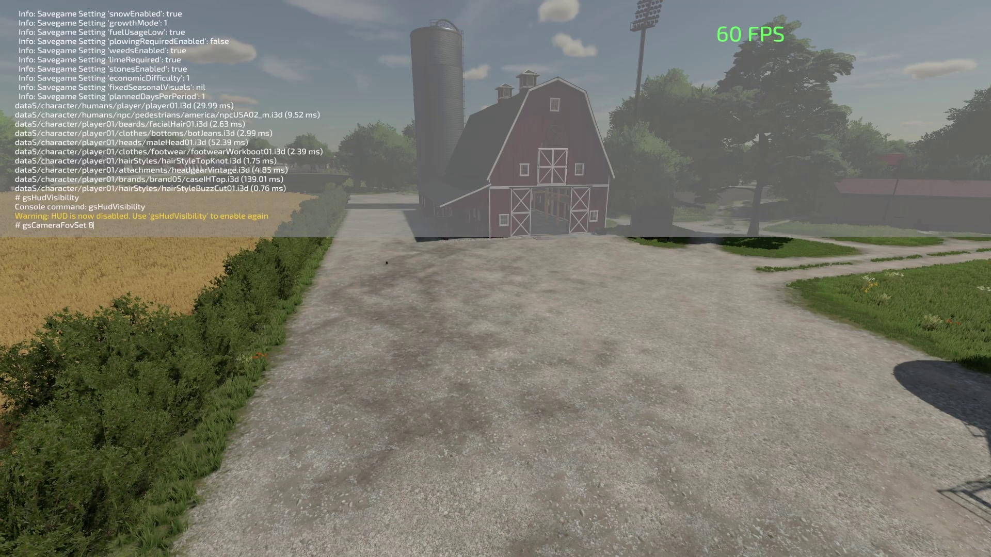
{"action": "type", "text": "8"}
{"action": "key", "text": "Down"}
{"action": "key", "text": "Down"}
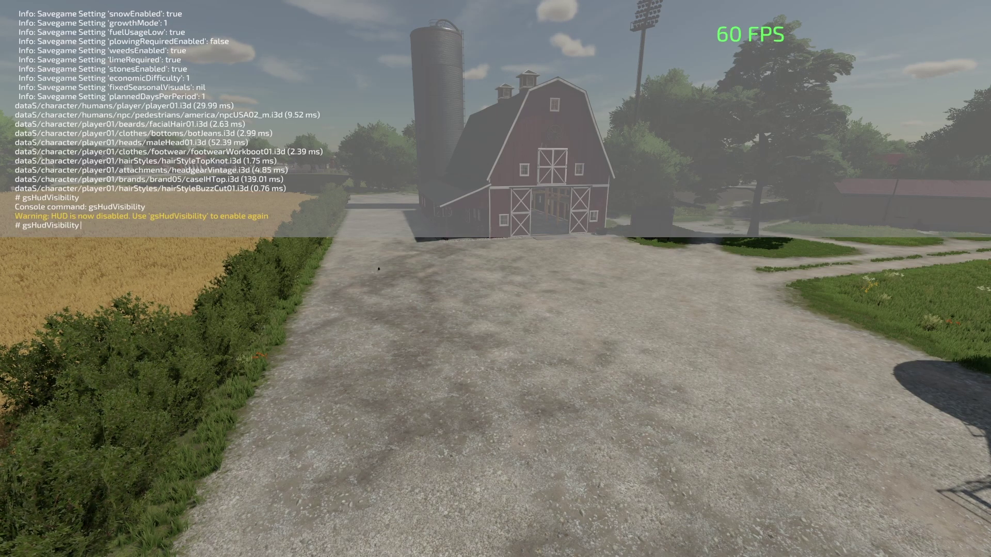
{"action": "key", "text": "Up"}
{"action": "key", "text": "Up"}
{"action": "key", "text": "Up"}
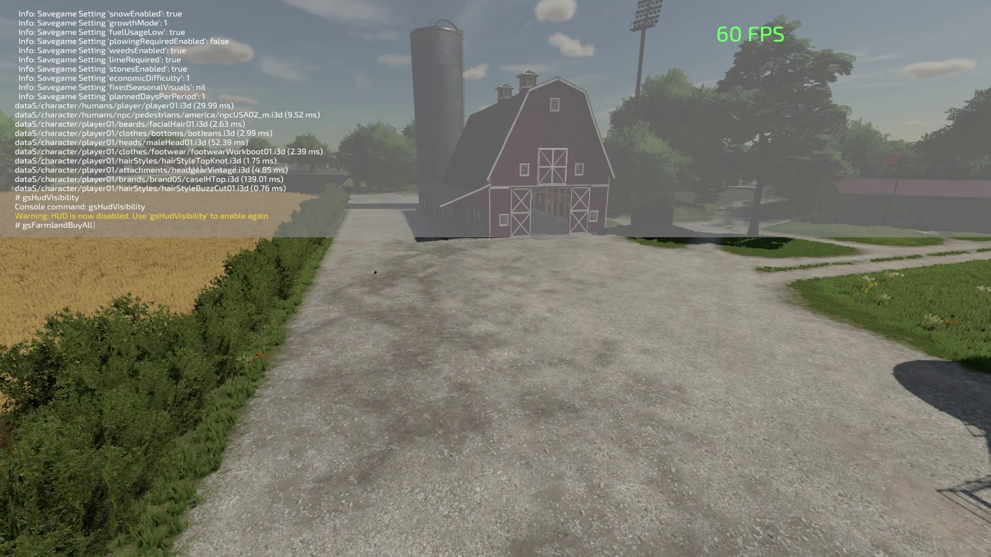
{"action": "key", "text": "BackSpace"}
{"action": "key", "text": "BackSpace"}
{"action": "key", "text": "BackSpace"}
{"action": "key", "text": "BackSpace"}
{"action": "key", "text": "BackSpace"}
{"action": "key", "text": "BackSpace"}
{"action": "key", "text": "BackSpace"}
{"action": "key", "text": "BackSpace"}
{"action": "key", "text": "BackSpace"}
{"action": "key", "text": "BackSpace"}
{"action": "key", "text": "BackSpace"}
{"action": "key", "text": "BackSpace"}
{"action": "key", "text": "BackSpace"}
{"action": "key", "text": "BackSpace"}
{"action": "key", "text": "BackSpace"}
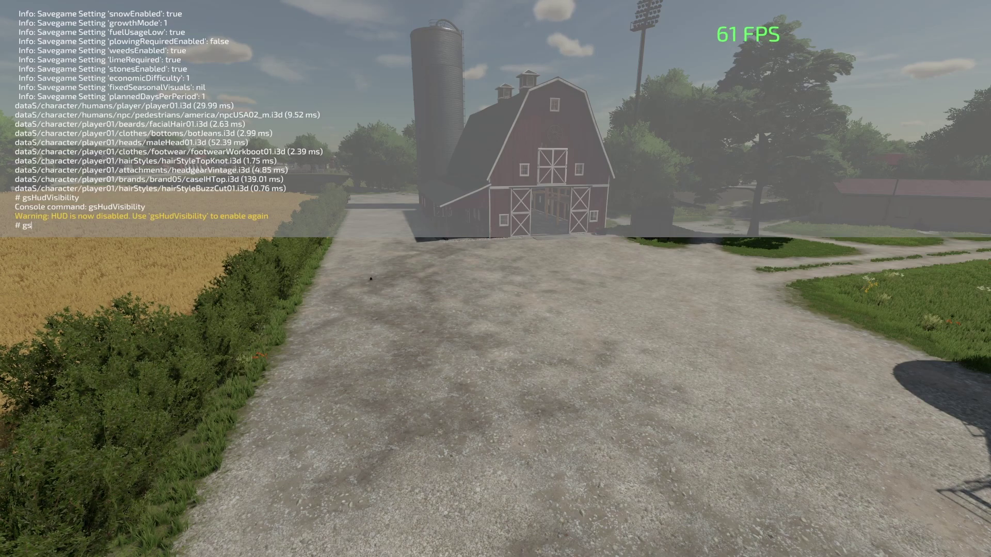